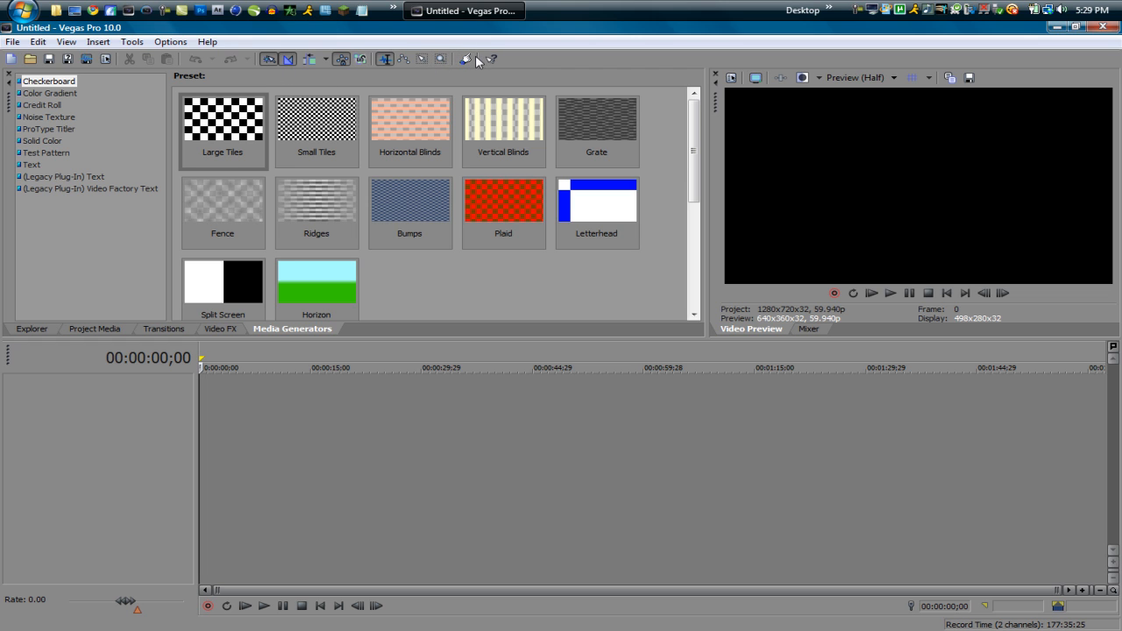
Step: Open the toolbar customization and add the New Audio Track button at the end of the current toolbar buttons
double_click(525, 59)
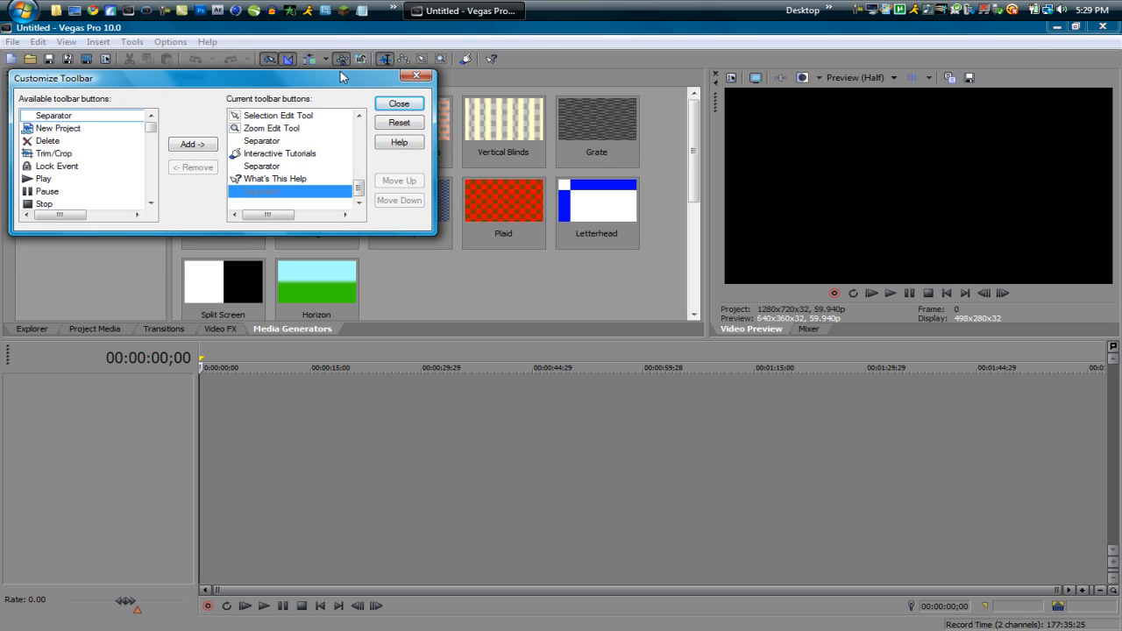
left_click_drag(318, 72, 358, 88)
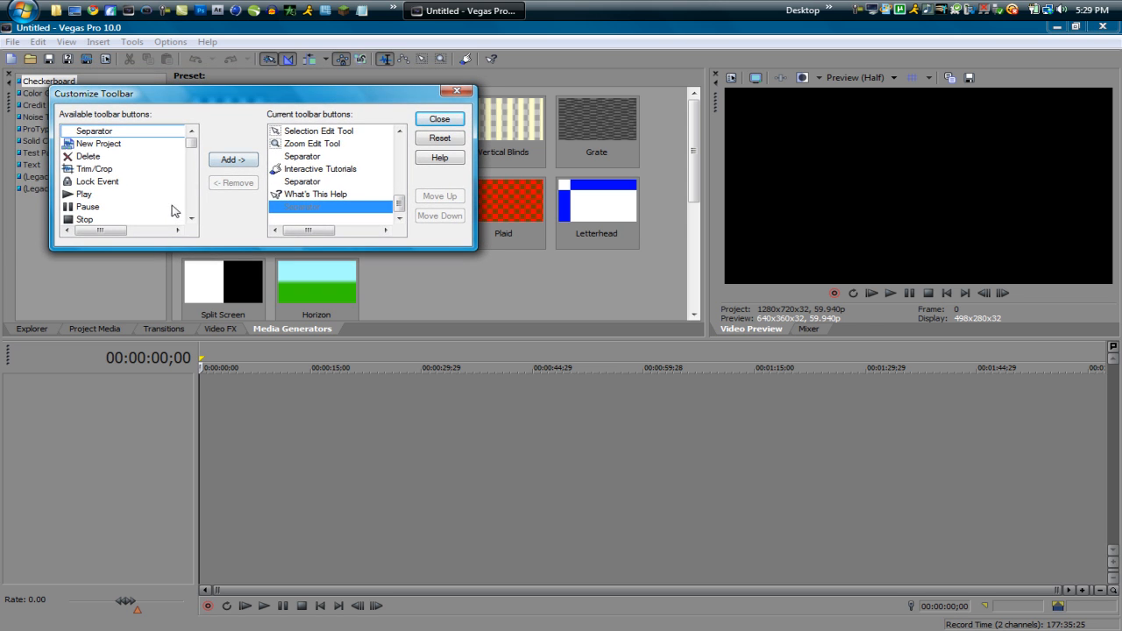
left_click_drag(193, 142, 198, 136)
left_click(295, 157)
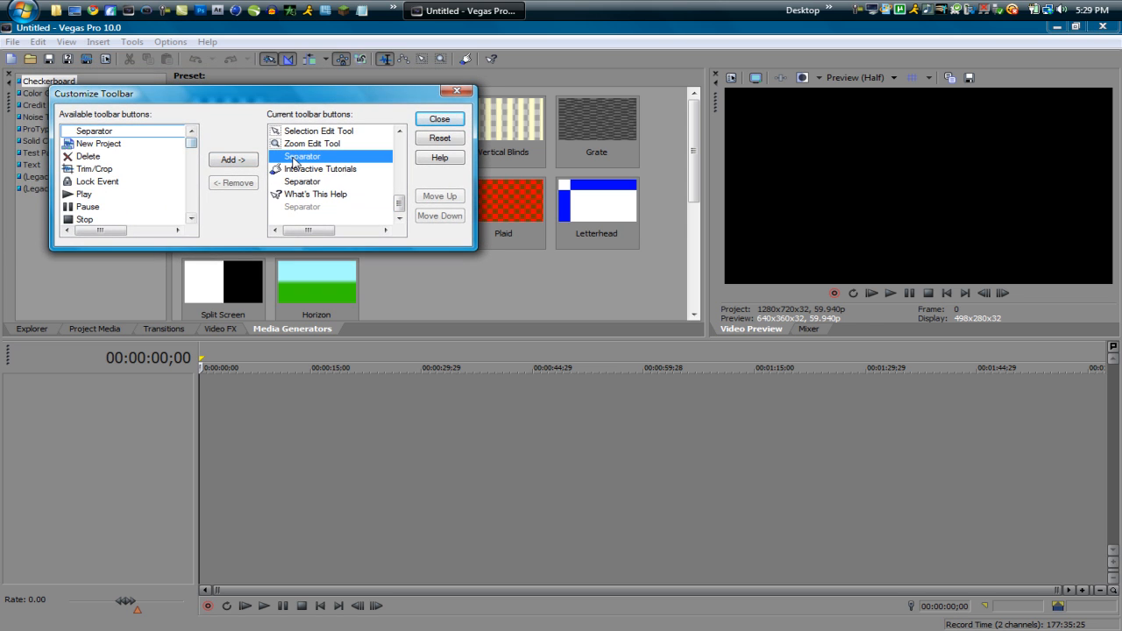
left_click(324, 209)
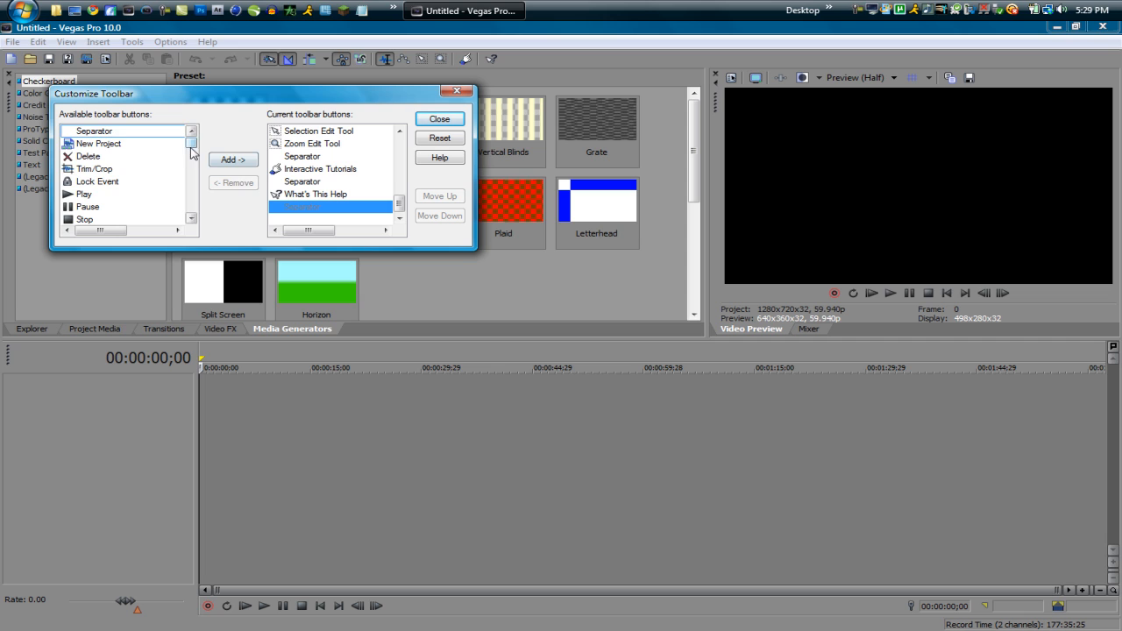
left_click_drag(191, 141, 193, 159)
left_click(123, 169)
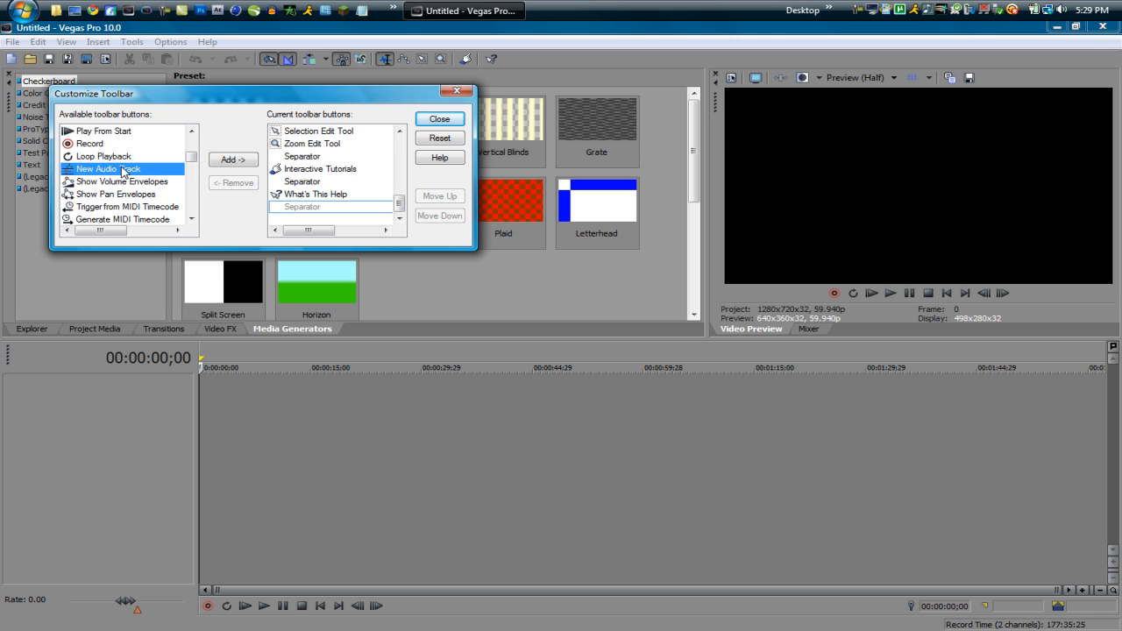
left_click(230, 162)
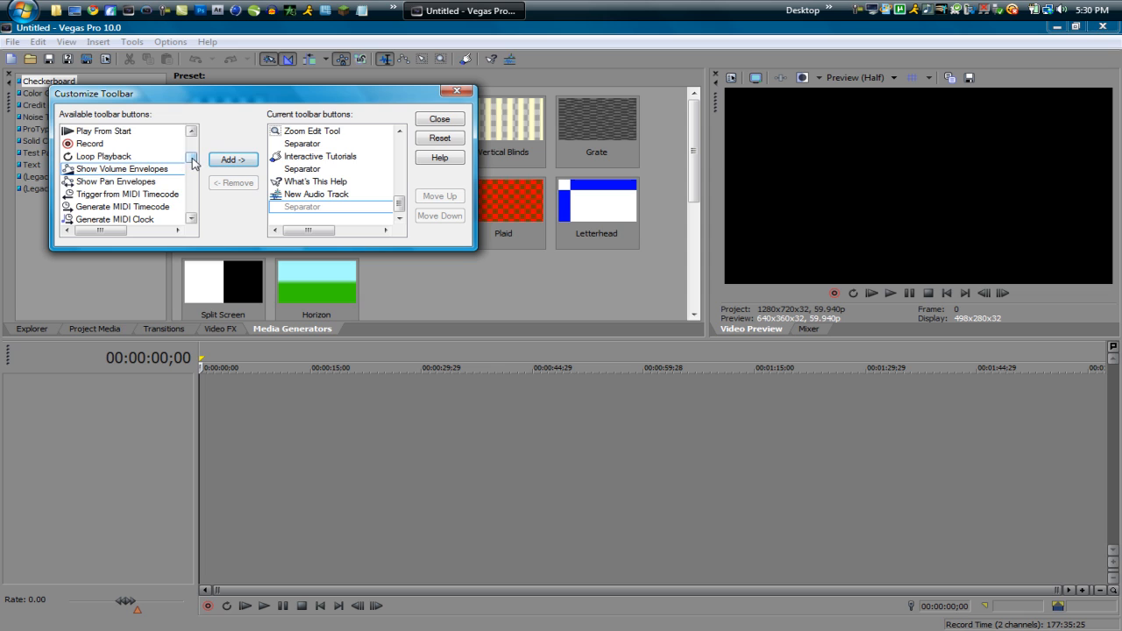
Step: Add the New Video Track and Insert Text buttons to the toolbar
left_click_drag(192, 160, 193, 176)
left_click(125, 182)
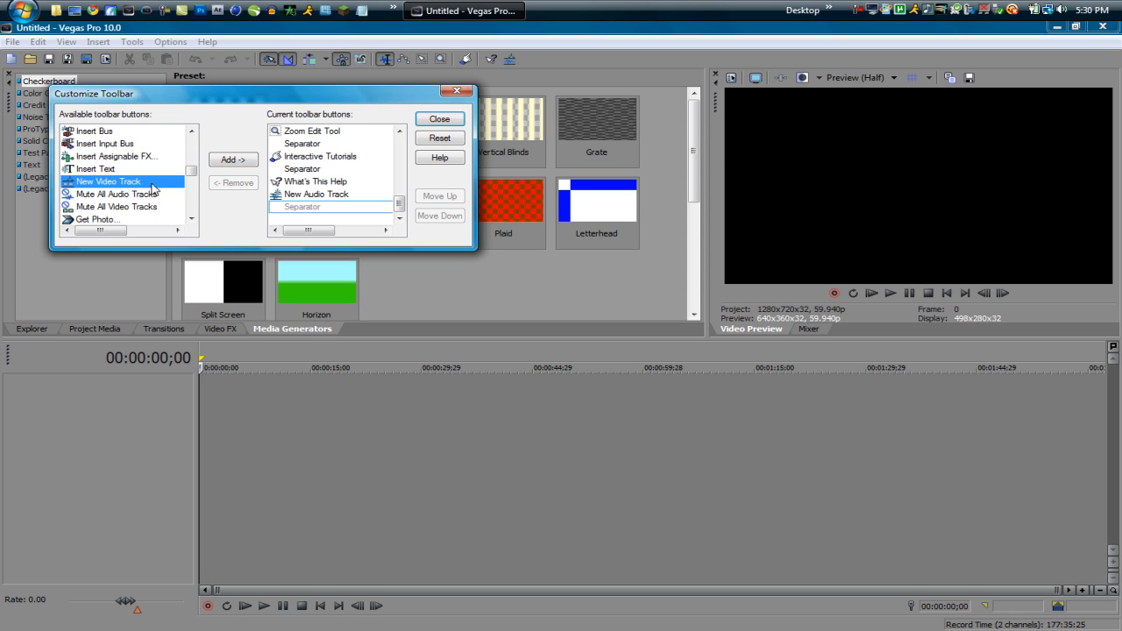
left_click(247, 162)
left_click(103, 172)
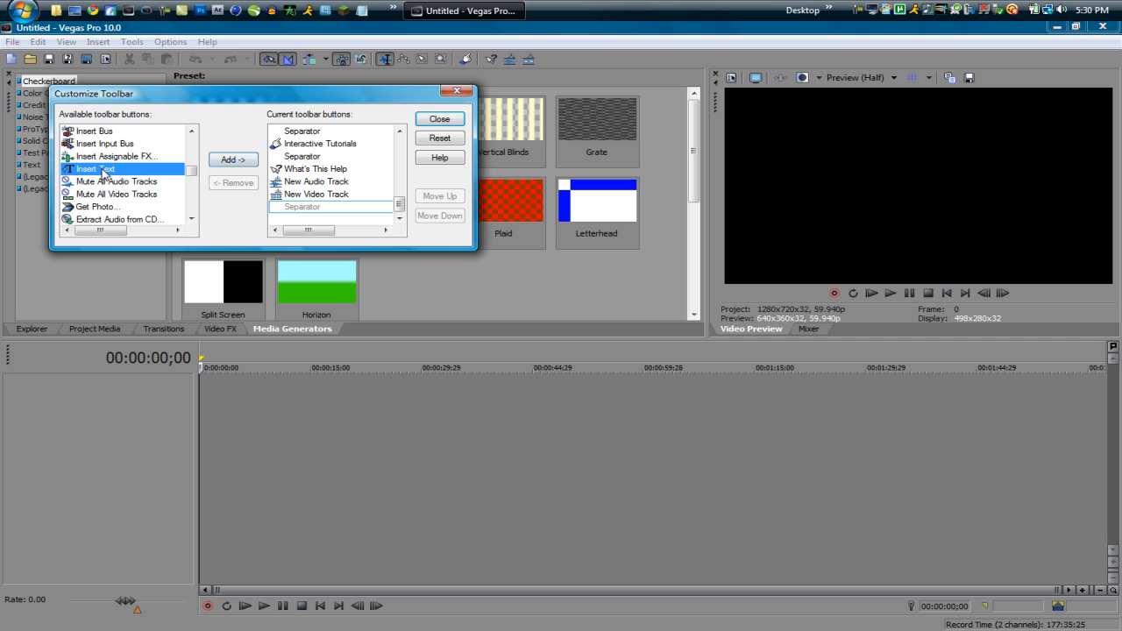
left_click(224, 163)
Step: Add the Quantize to Frames button to the toolbar and close the toolbar customization
scroll(125, 173, "down", 2)
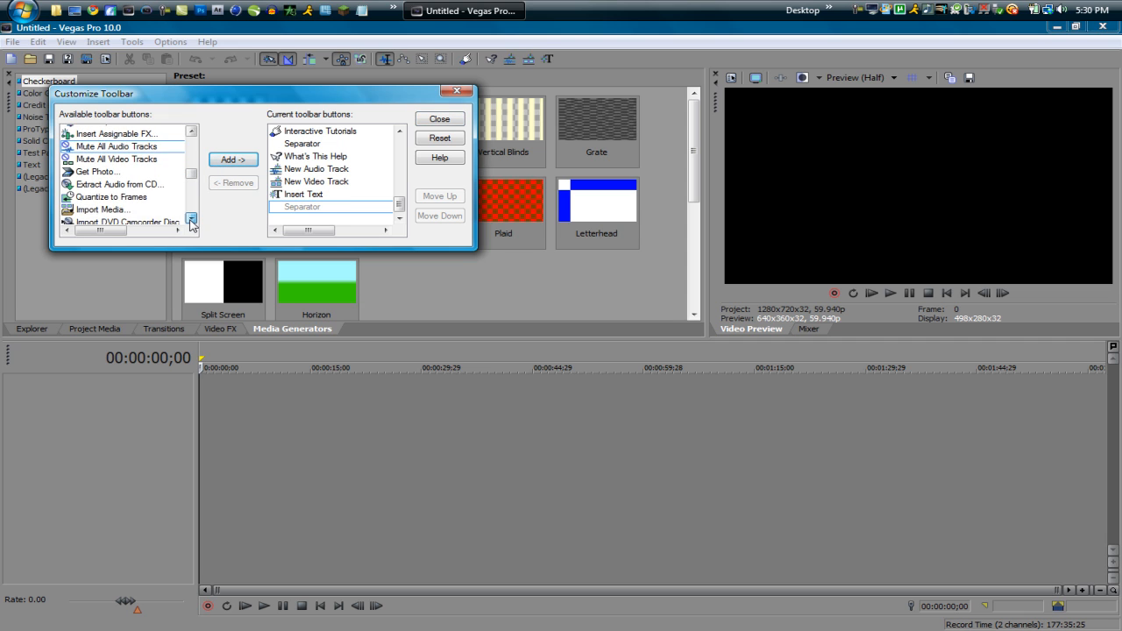
left_click(114, 173)
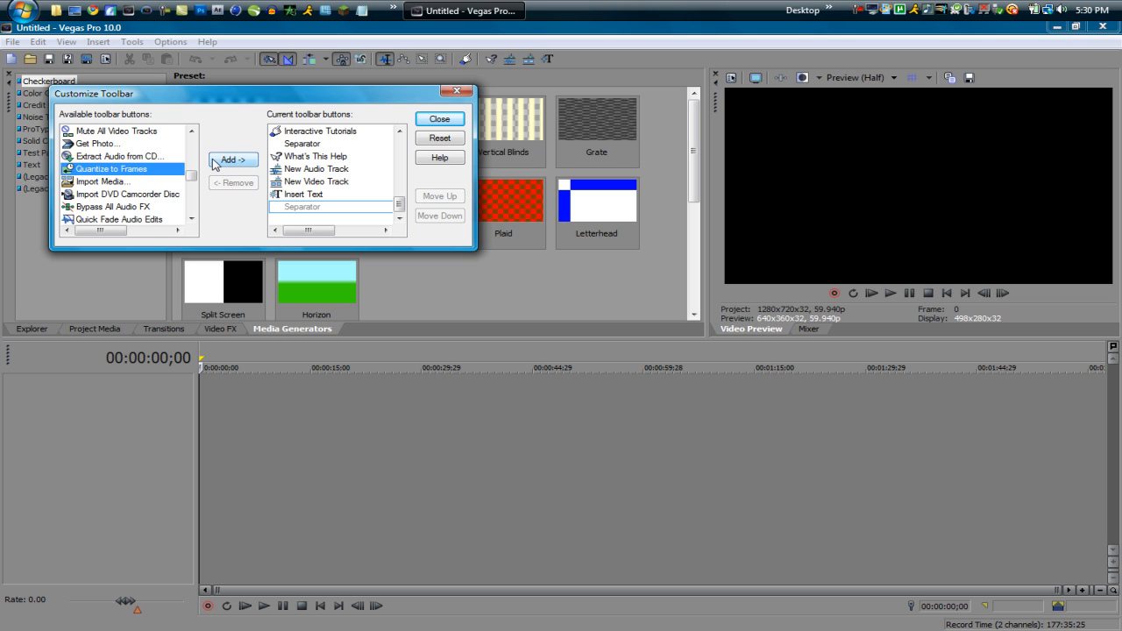
left_click(234, 161)
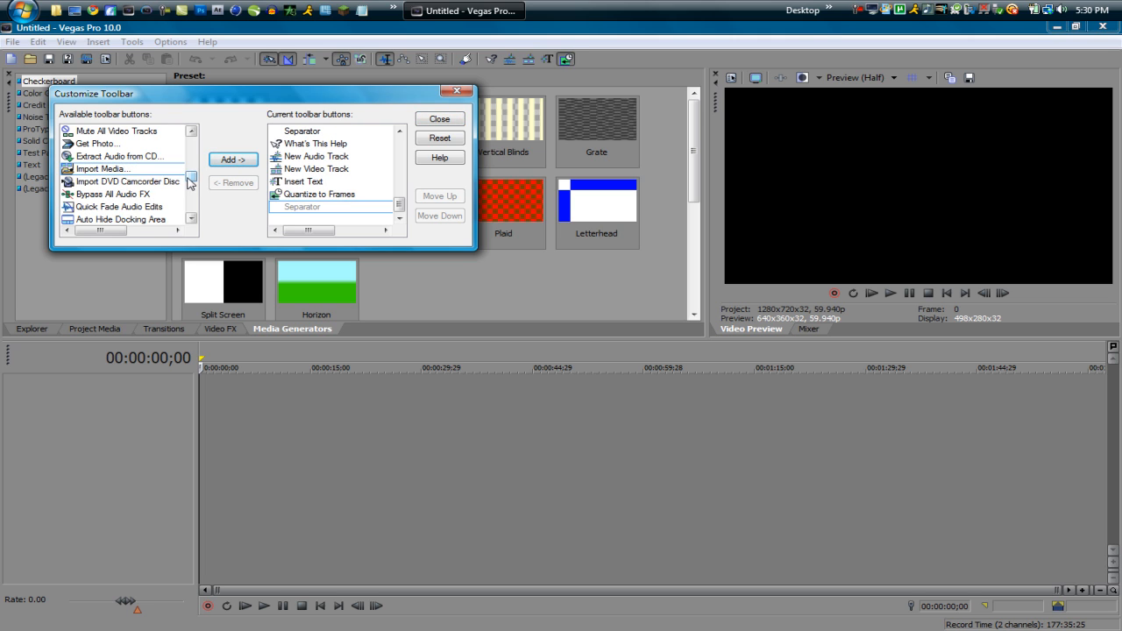
mouse_move(191, 180)
left_mouse_down()
mouse_move(198, 221)
mouse_move(200, 160)
left_mouse_up()
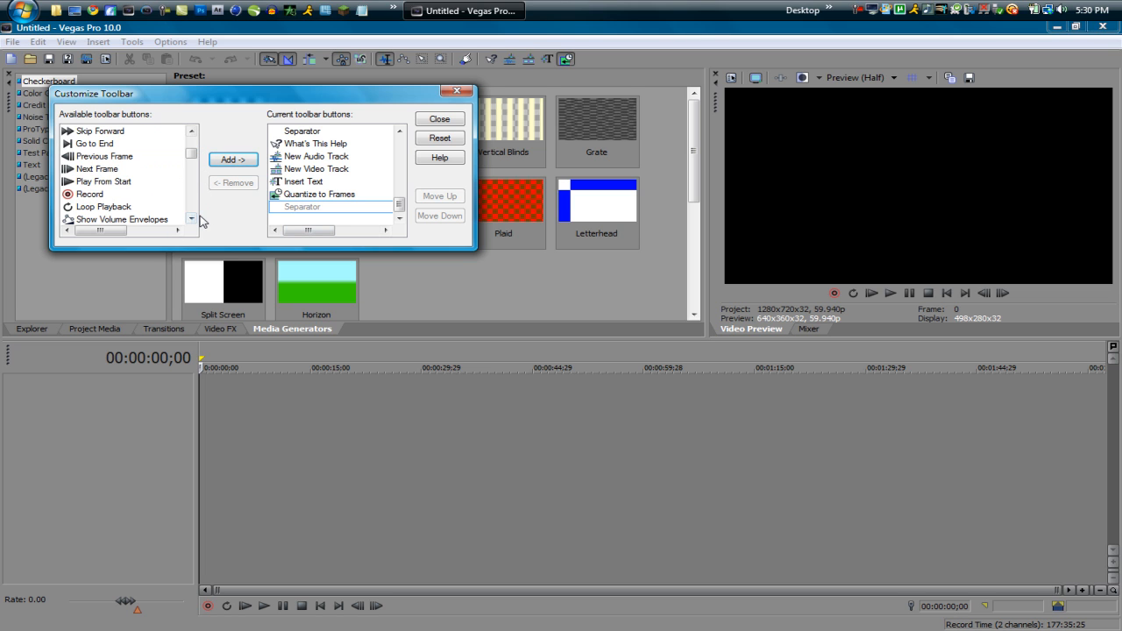
mouse_move(108, 232)
left_mouse_down()
mouse_move(151, 239)
mouse_move(96, 238)
left_mouse_up()
left_click(440, 119)
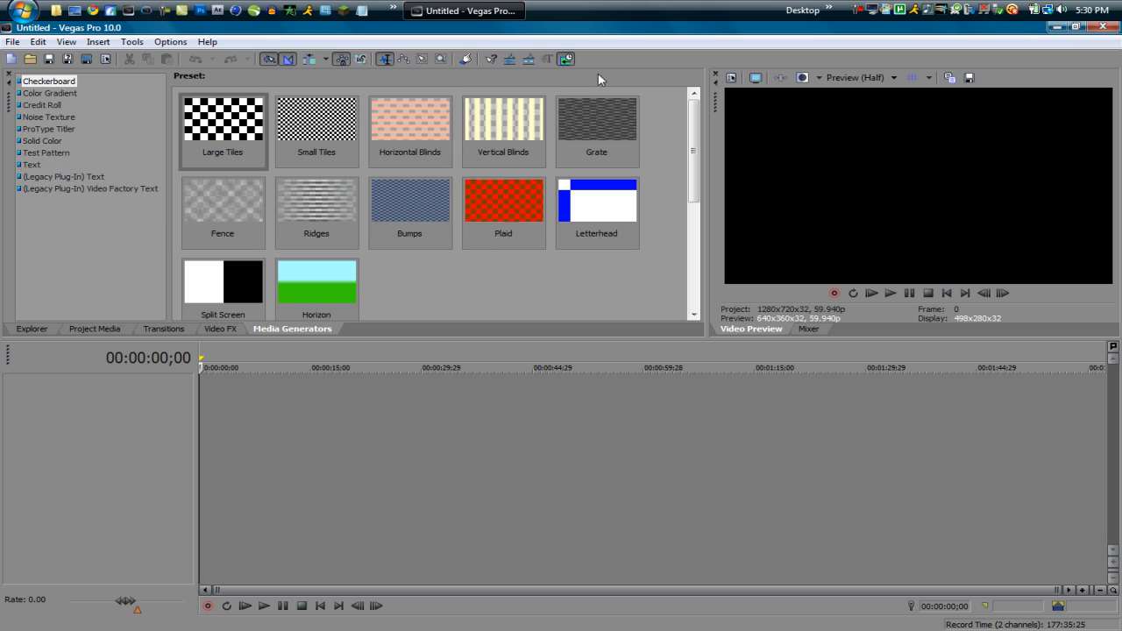
Step: Insert an empty video track using the newly added toolbar command and delete it again
left_click(527, 61)
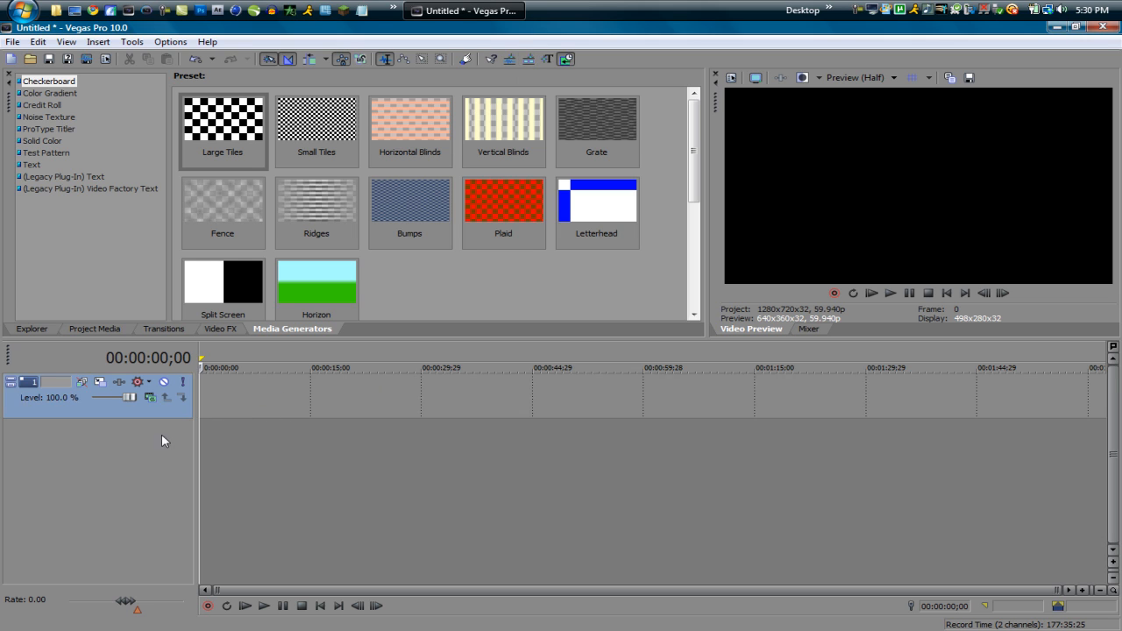
key("Delete")
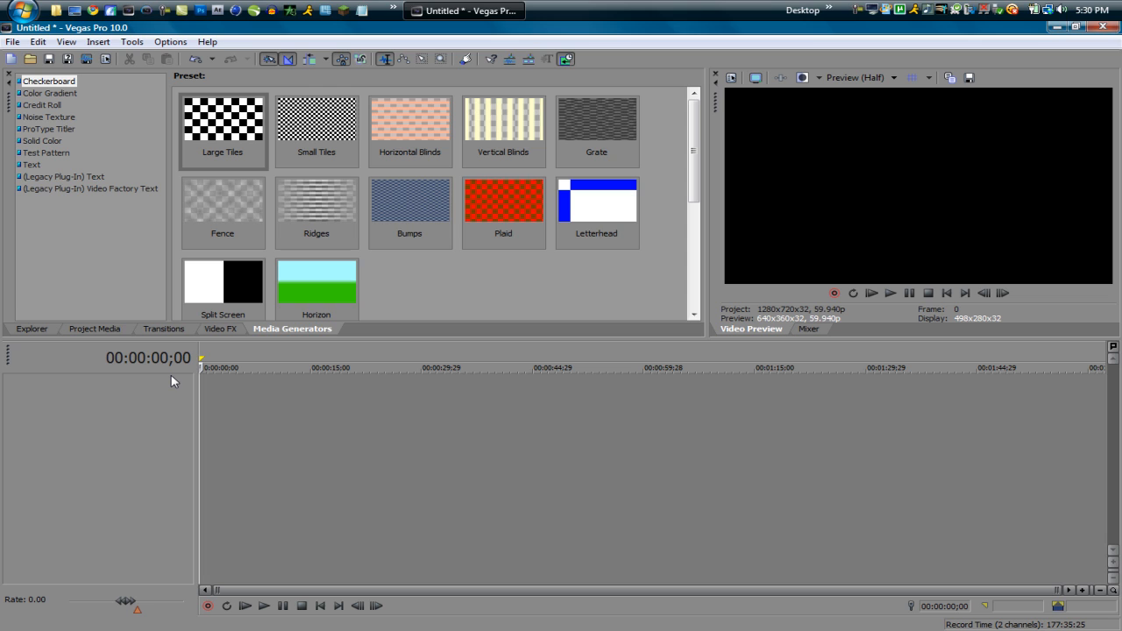
Step: Place the Green preset of the Solid Color media generator at the start of the timeline, keeping its default settings
left_click(219, 331)
left_click(263, 330)
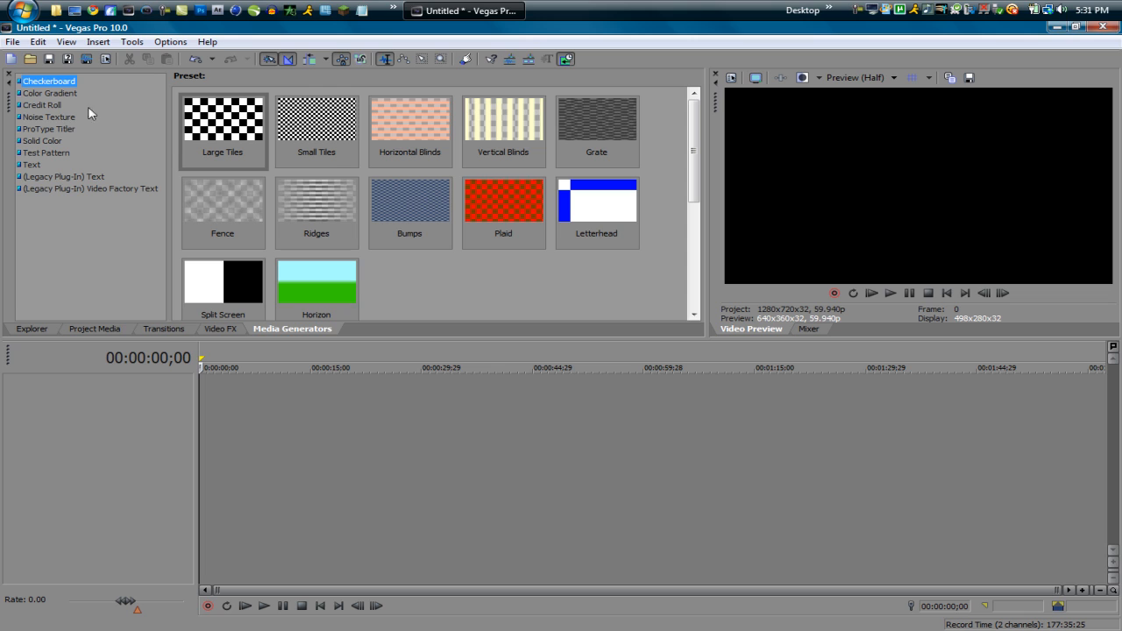
left_click(64, 93)
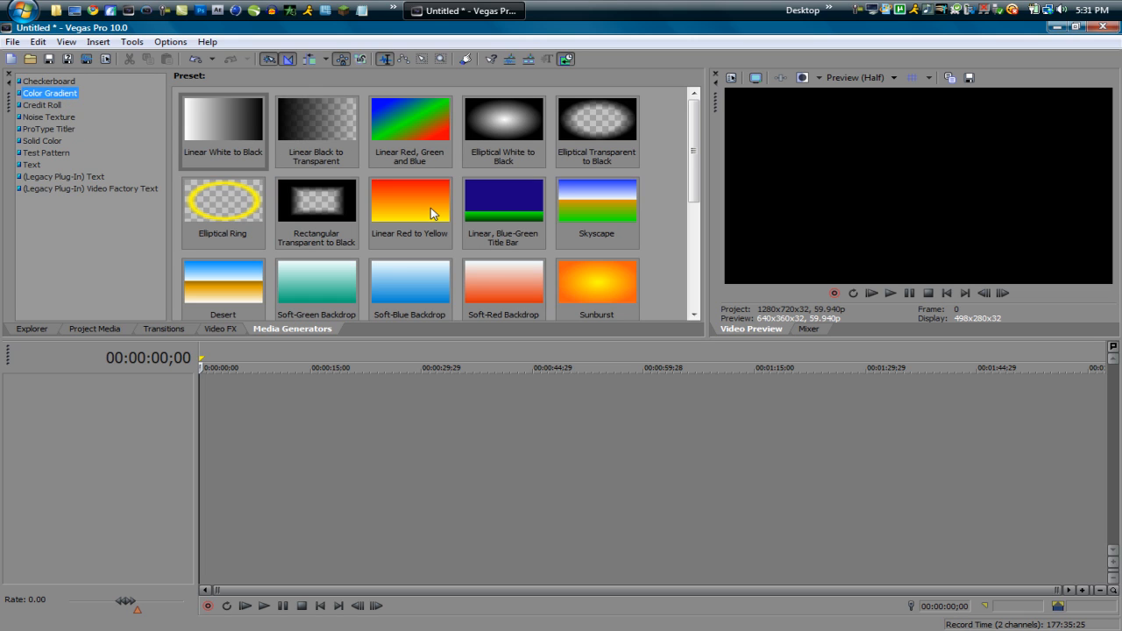
left_click(31, 142)
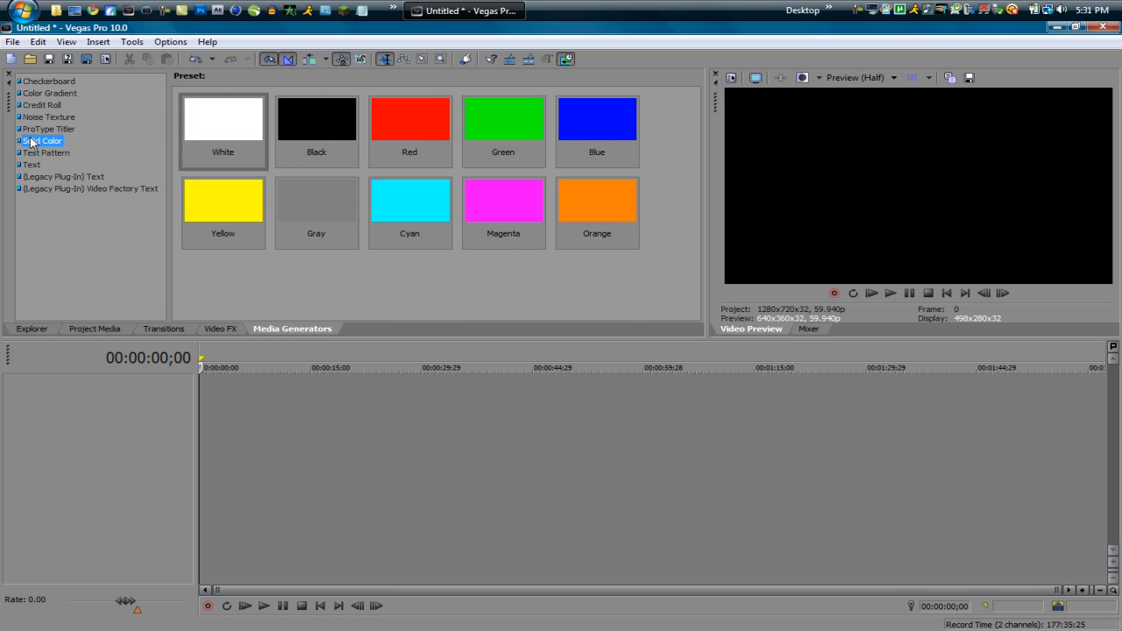
left_click_drag(477, 131, 258, 455)
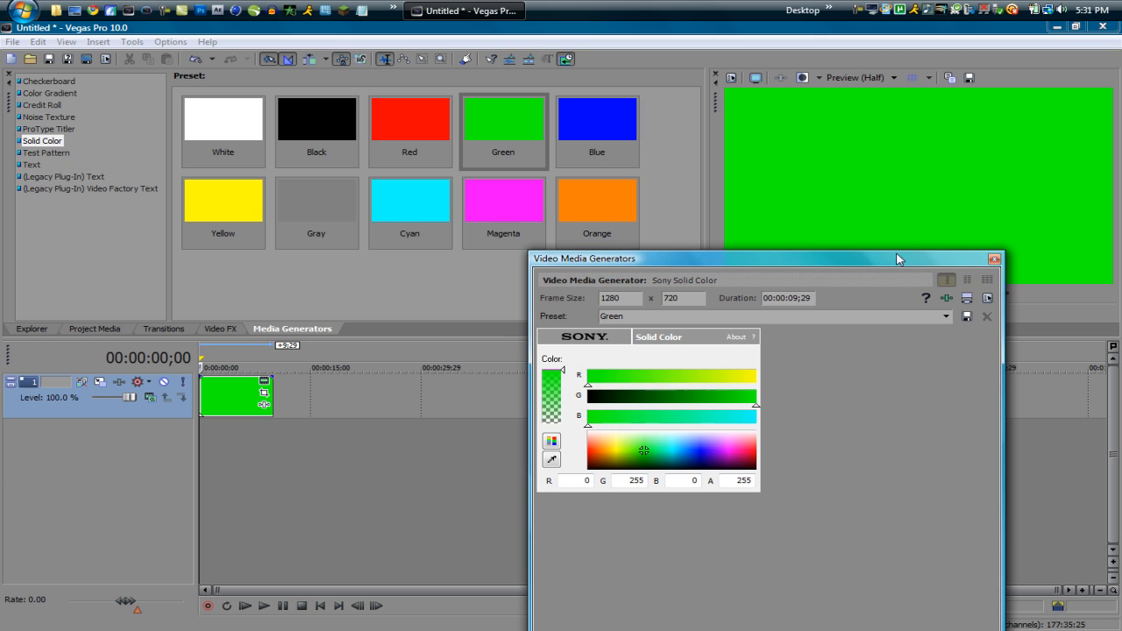
left_click_drag(897, 258, 658, 196)
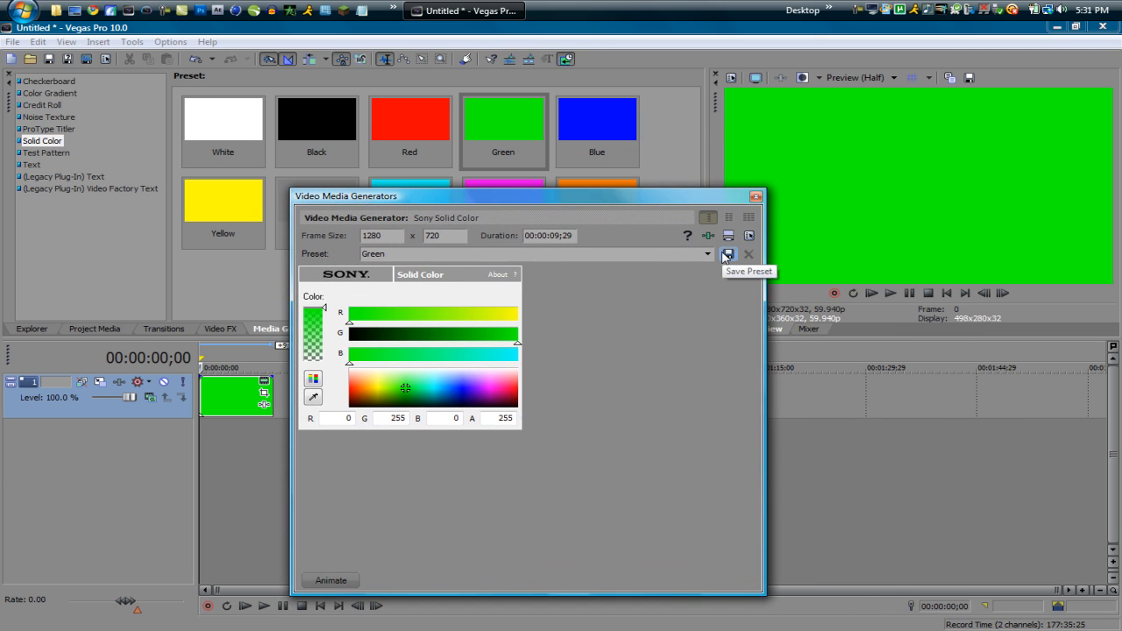
left_click(755, 196)
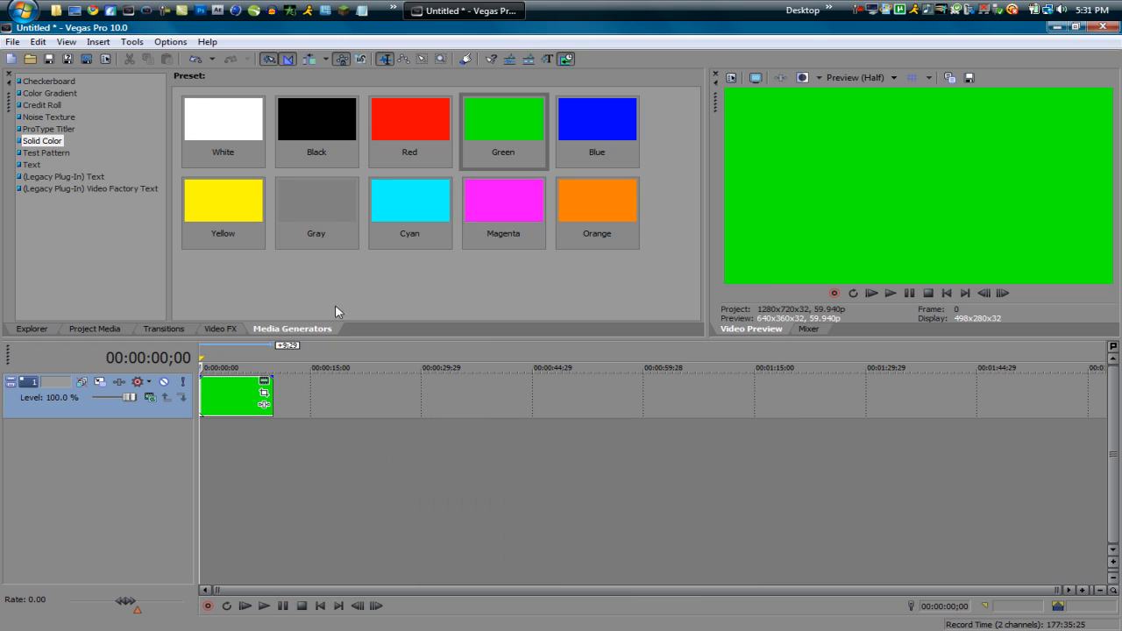
Step: Apply the Add Noise effect's Reset to None preset to the green clip and raise the noise level to 1.000
left_click(220, 331)
left_click(224, 407)
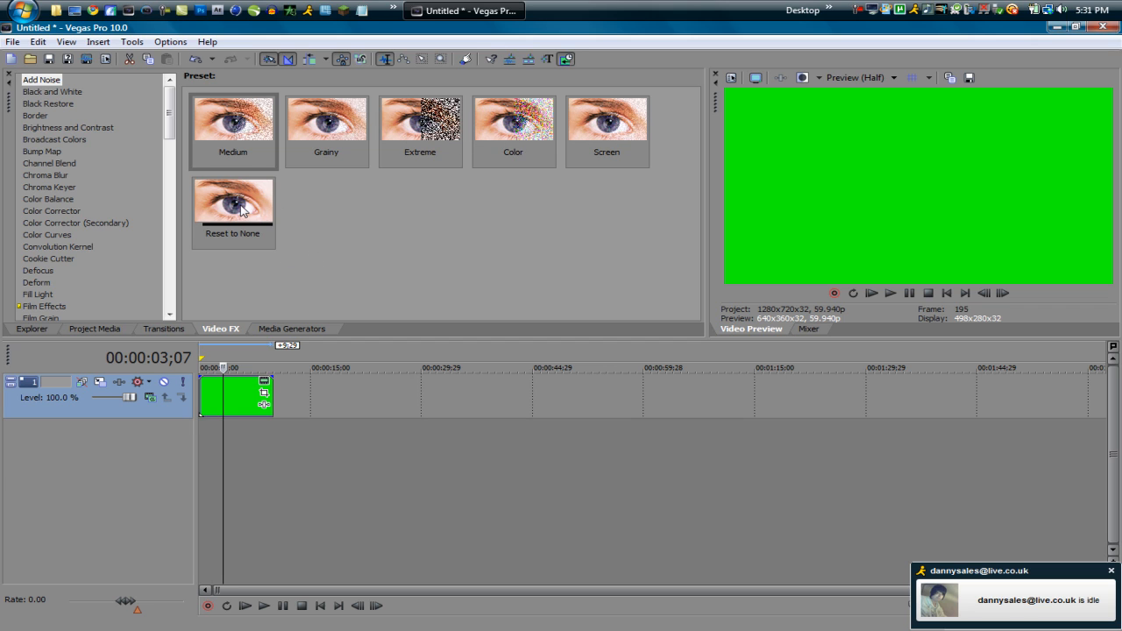
left_click_drag(243, 209, 227, 400)
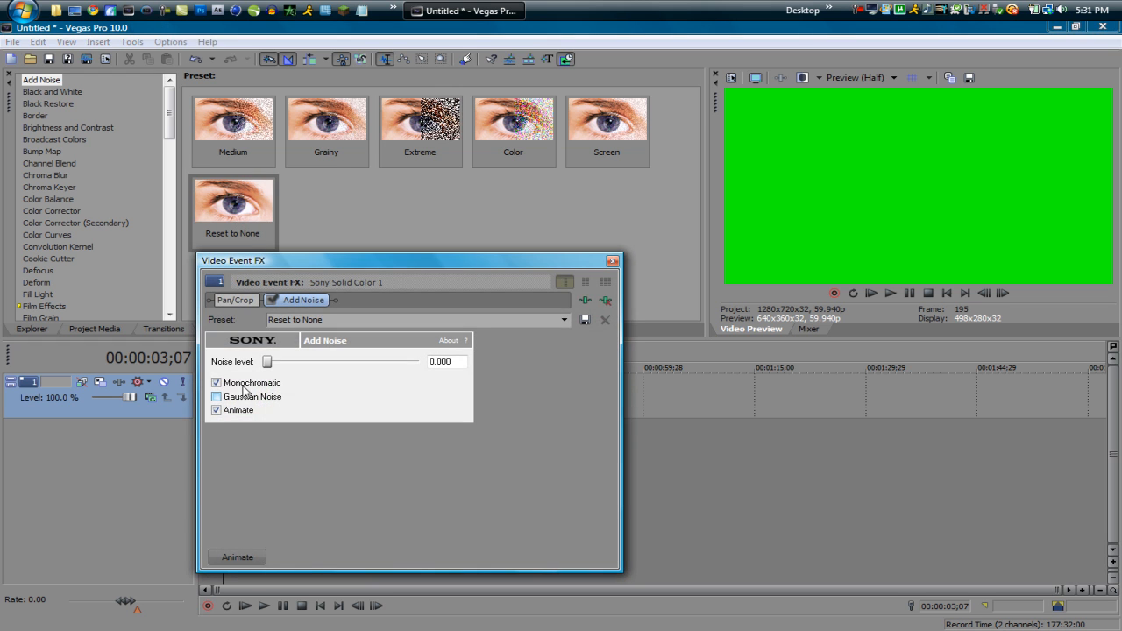
left_click_drag(268, 364, 365, 364)
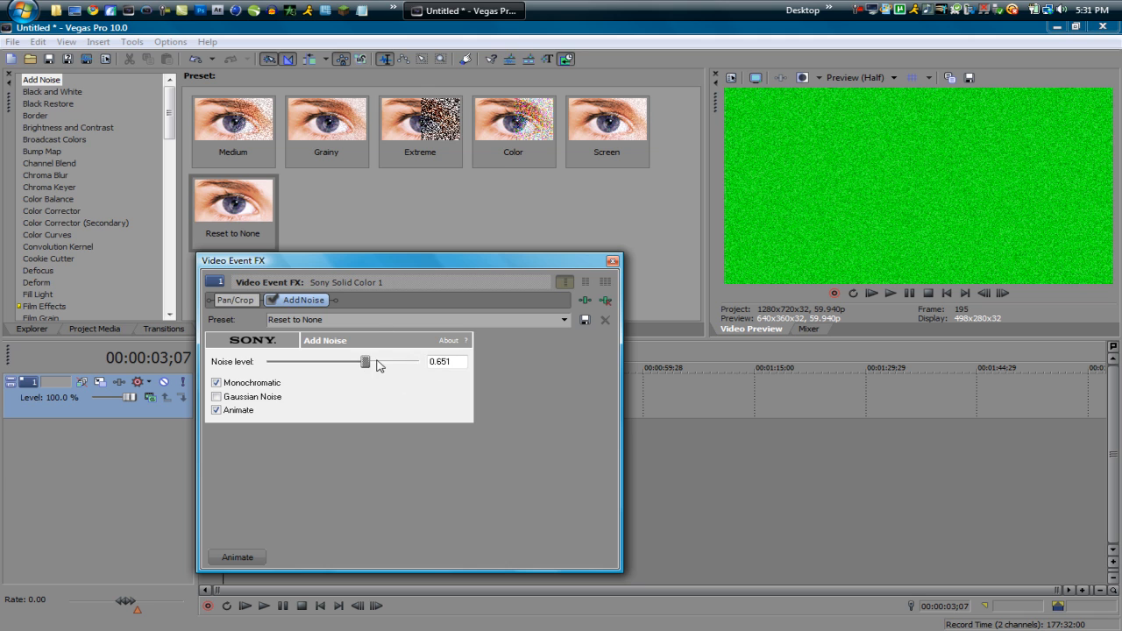
left_click_drag(366, 363, 526, 323)
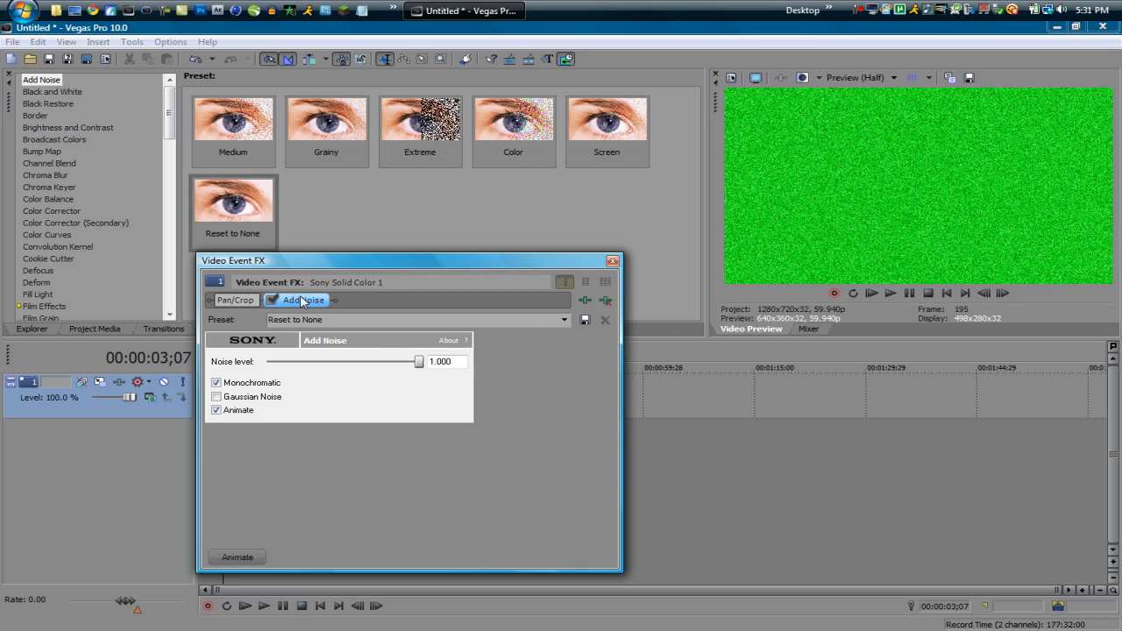
left_click(612, 262)
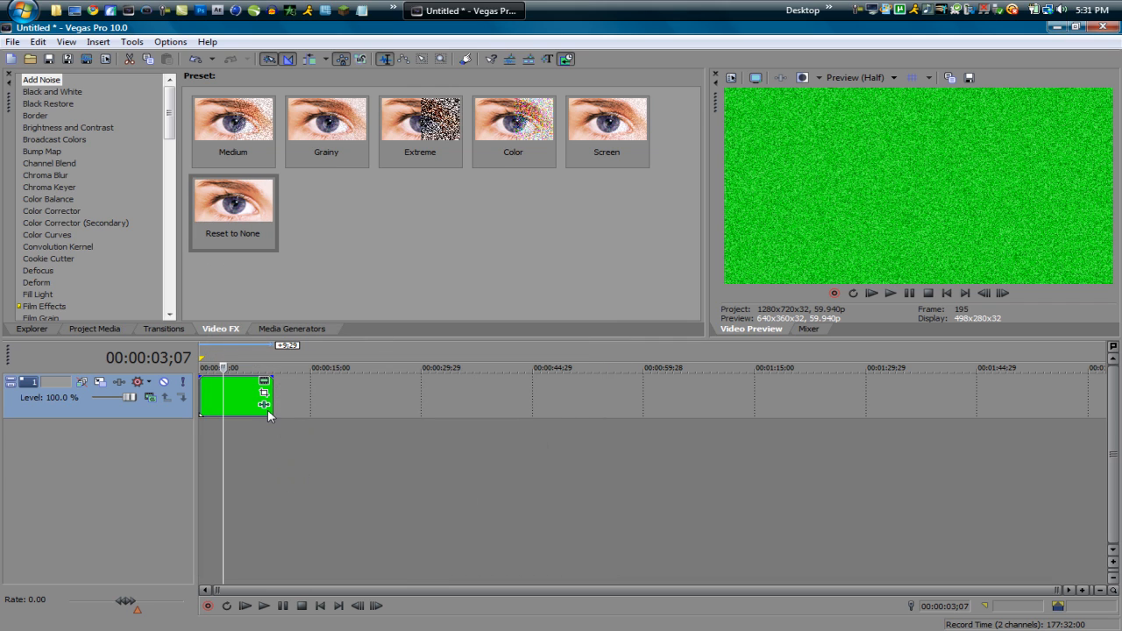
Step: Reopen the green clip's event effects, switch Add Noise off and on to compare, and remove it from the chain
scroll(270, 412, "up", 1)
scroll(416, 438, "up", 1)
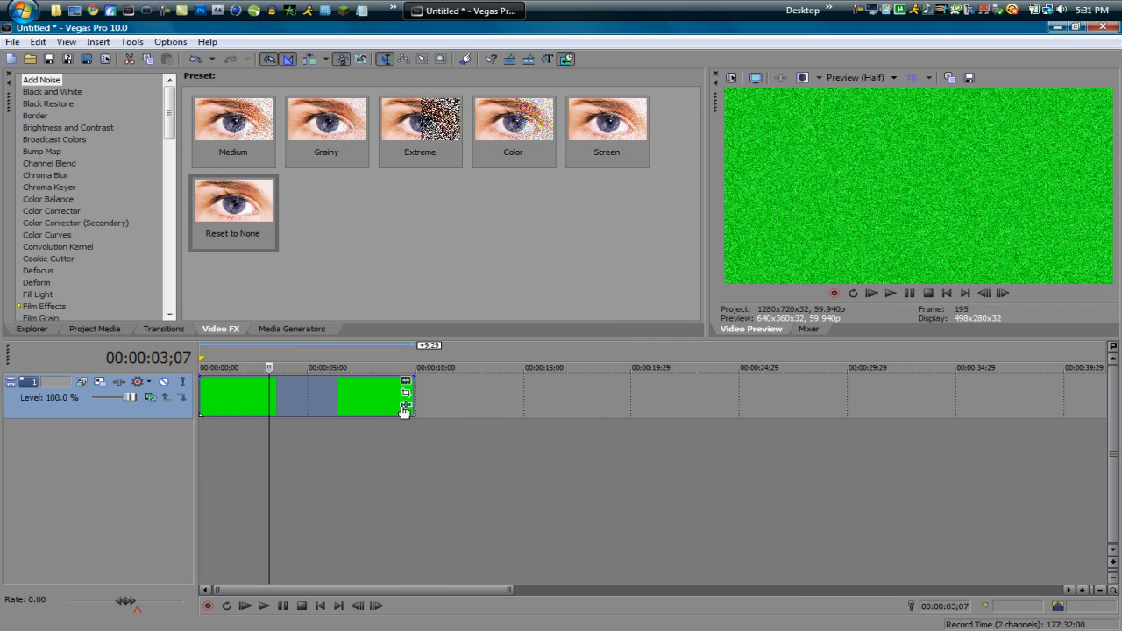
right_click(325, 394)
left_click(385, 167)
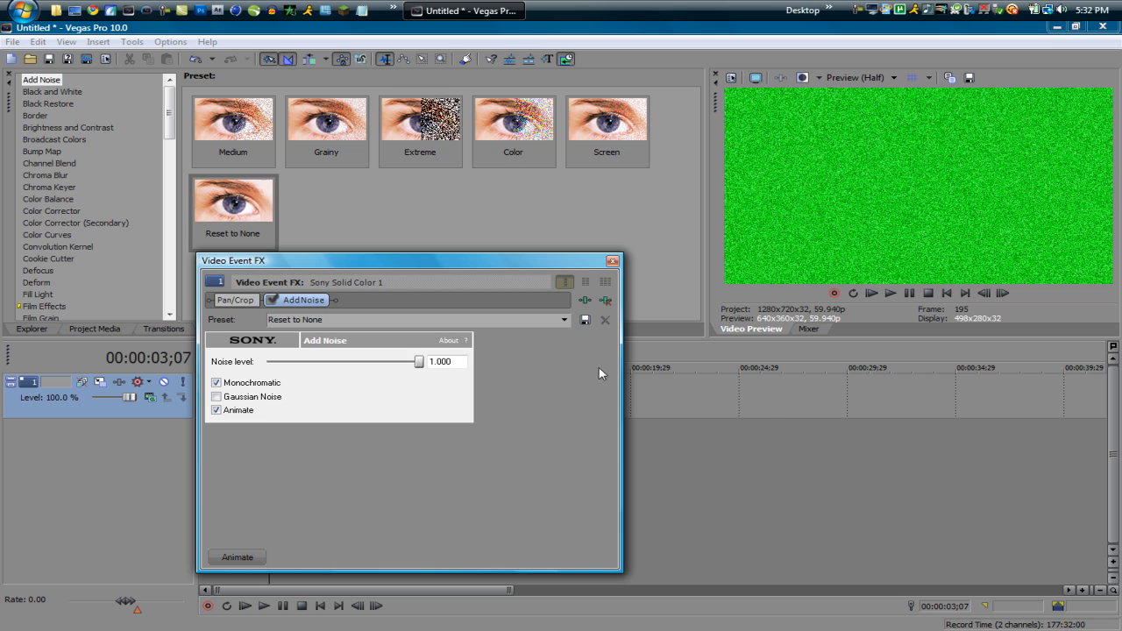
left_click(273, 300)
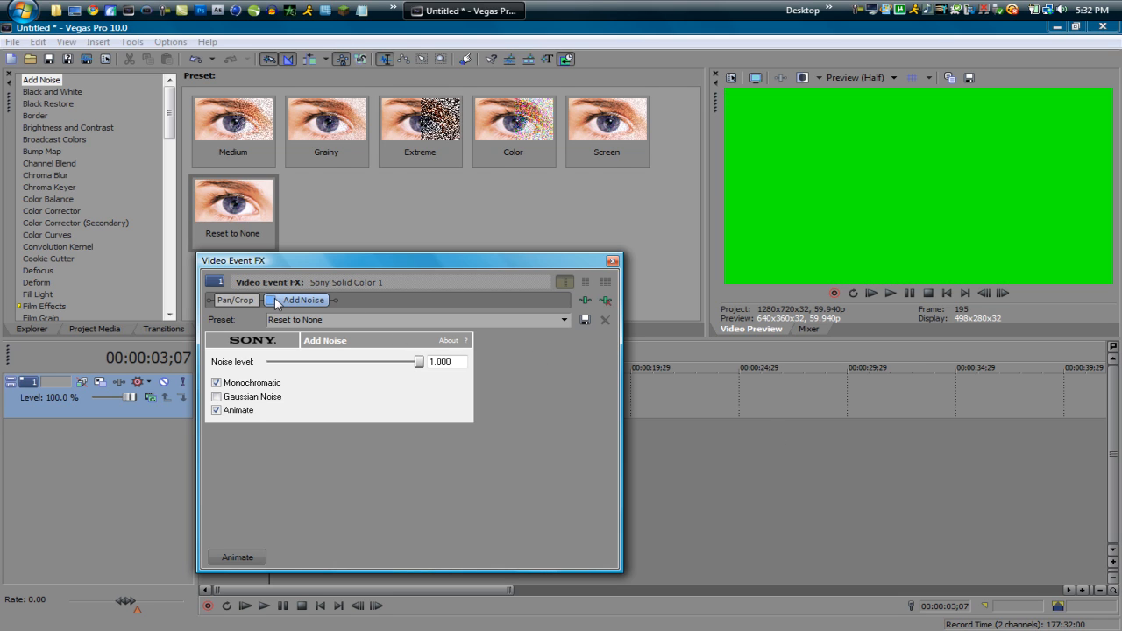
left_click(273, 300)
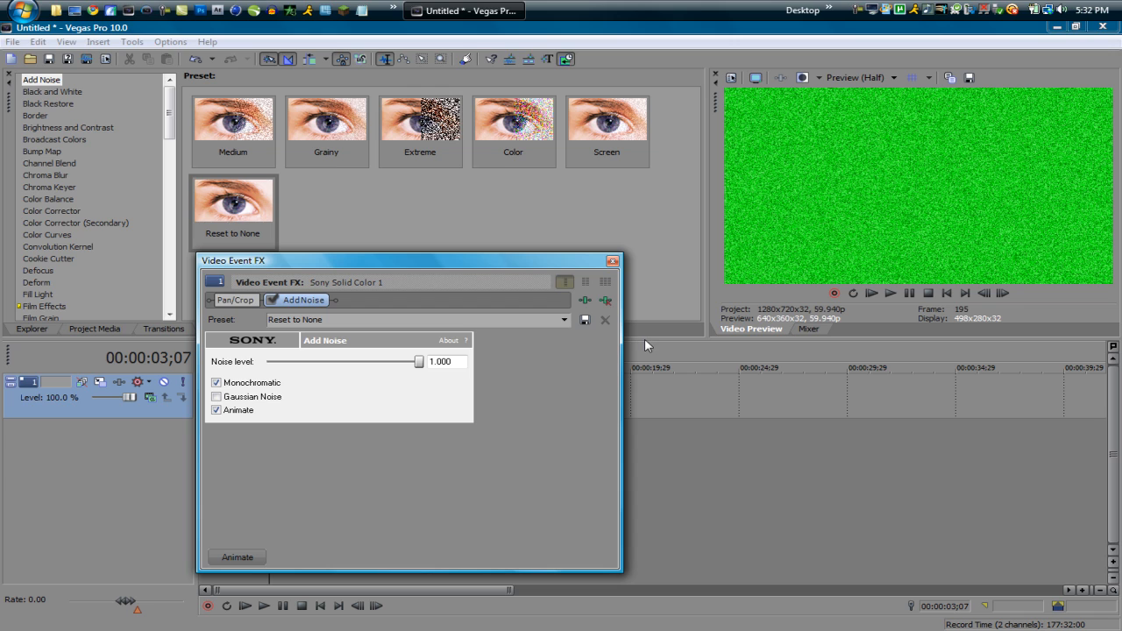
left_click(606, 300)
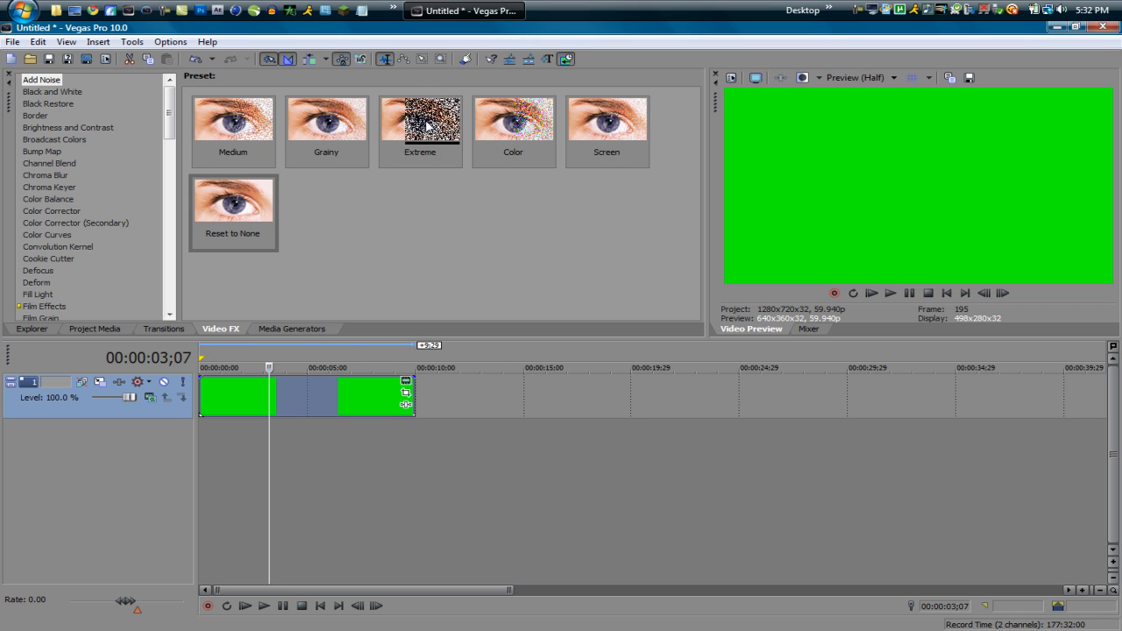
Step: Browse the video effect presets for Broadcast Colors, Brightness and Contrast, Black and White, and Add Noise
left_click(44, 141)
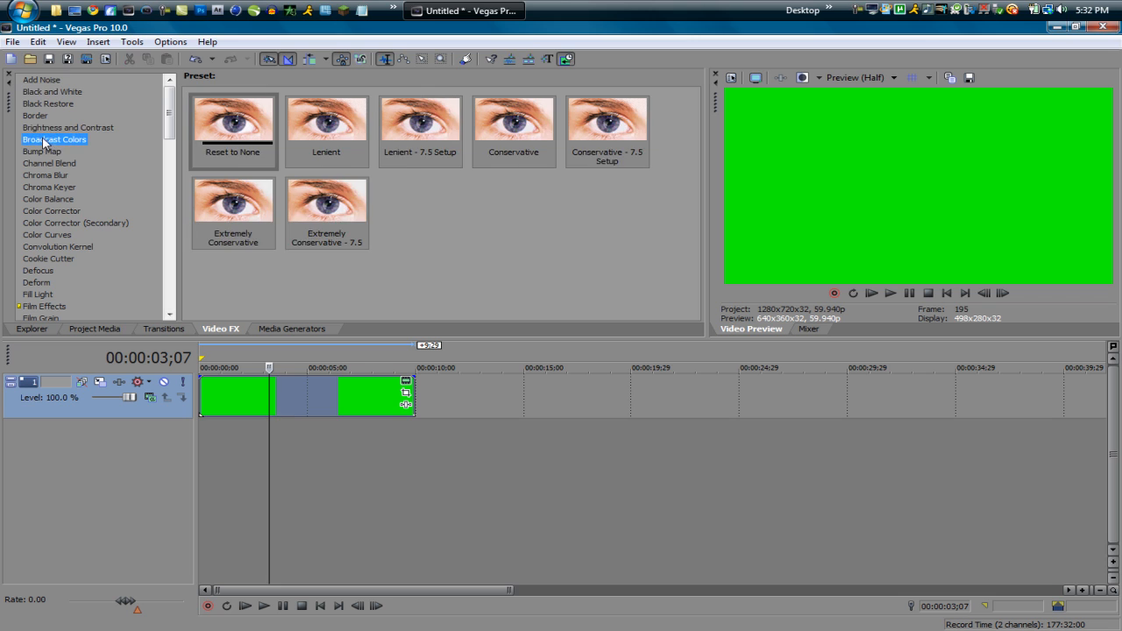
left_click(53, 129)
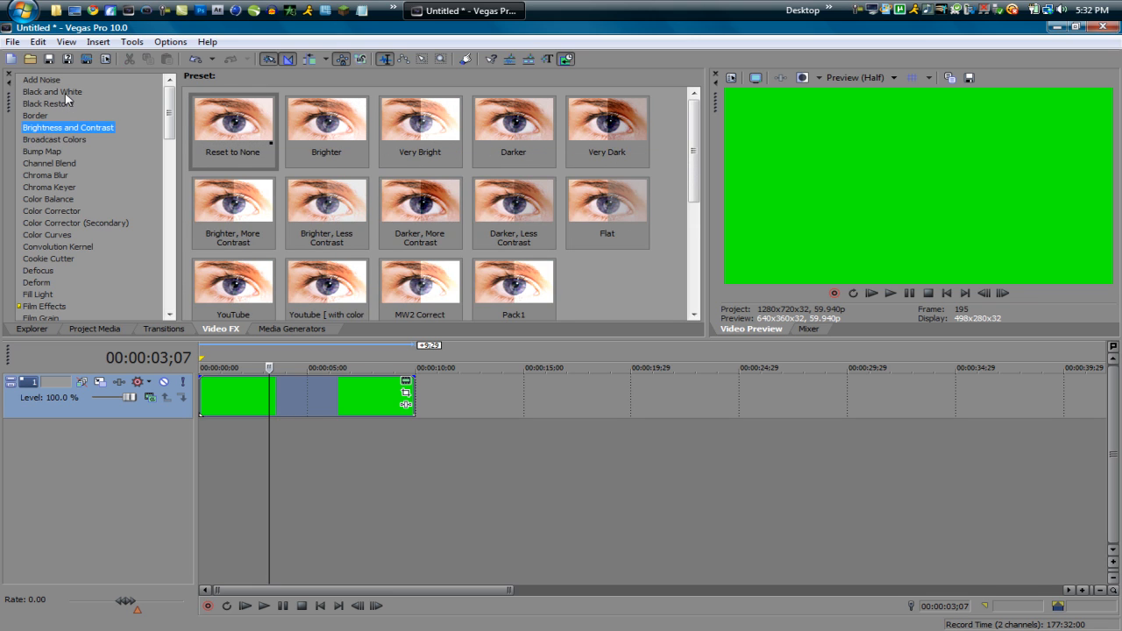
left_click(65, 93)
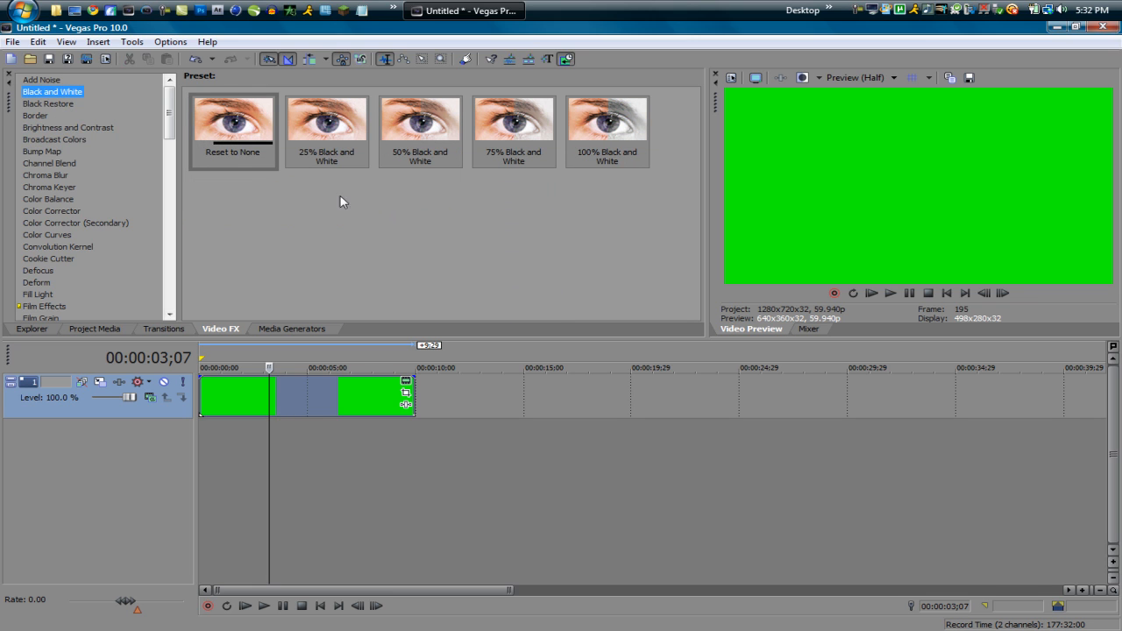
left_click(50, 85)
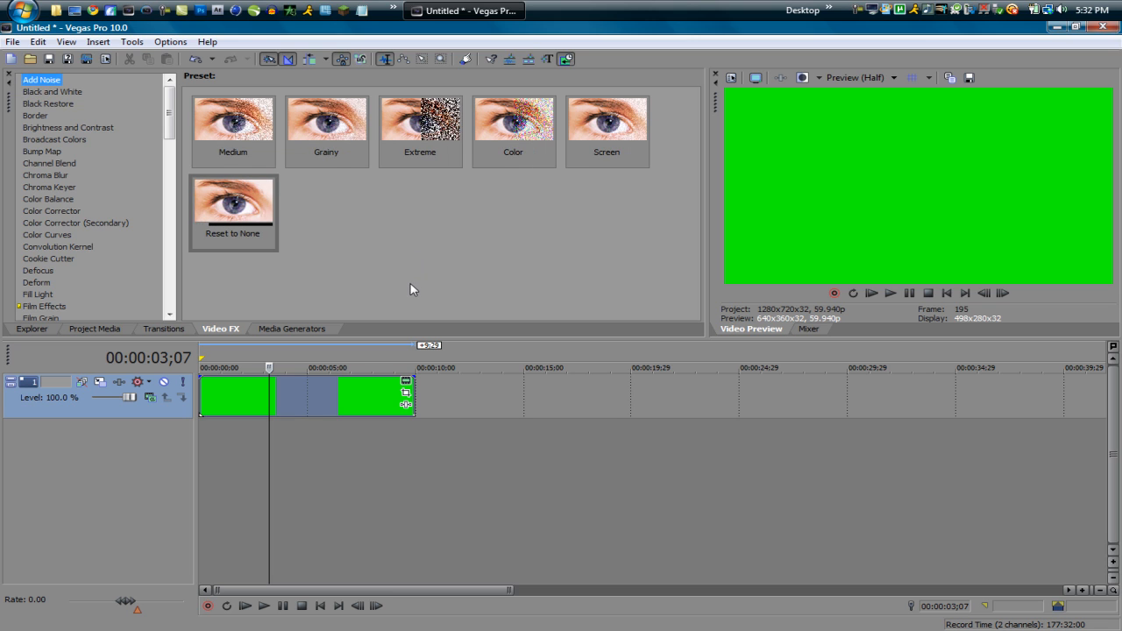
Step: Try the Brightness and Contrast effect's Reset to None preset on the green clip, then remove it from the chain
left_click(74, 139)
left_click(68, 128)
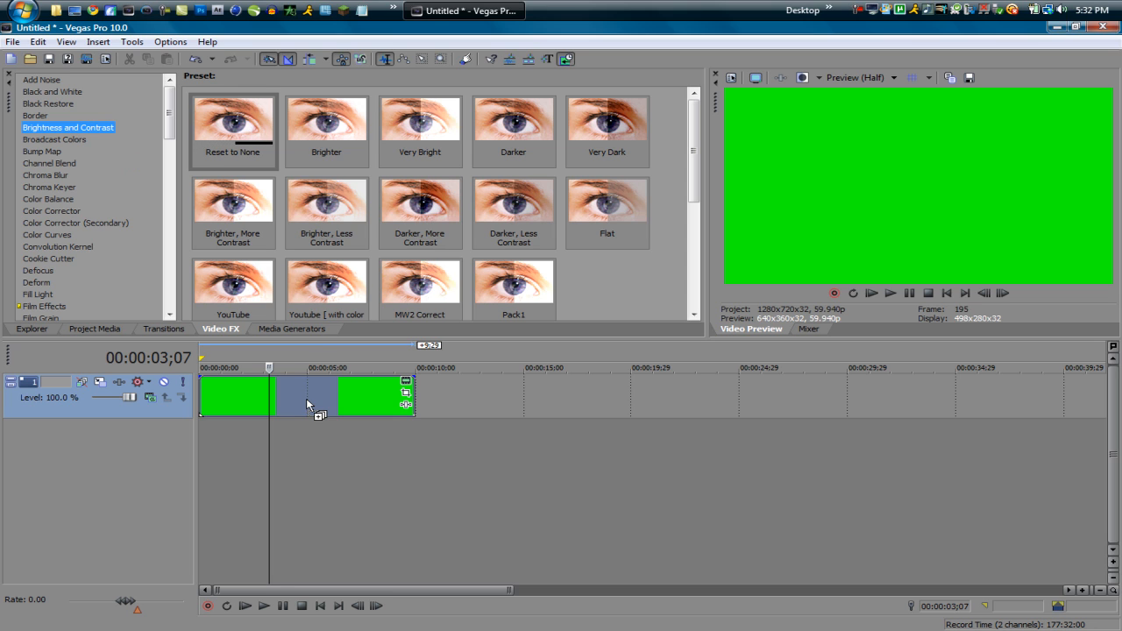
left_click_drag(306, 405, 309, 405)
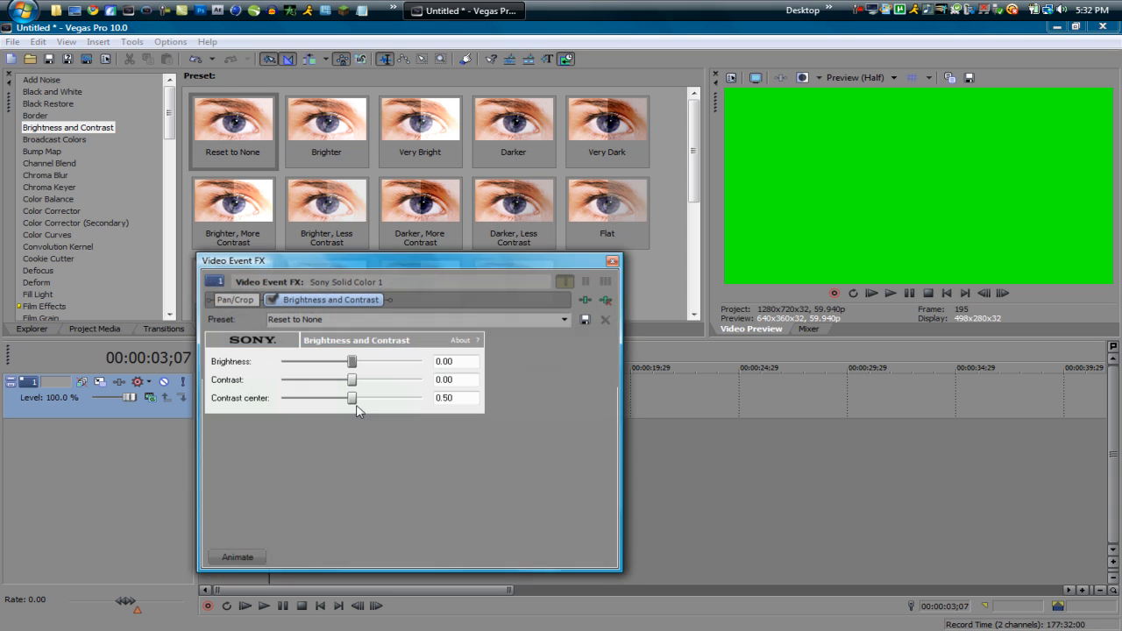
left_click(605, 301)
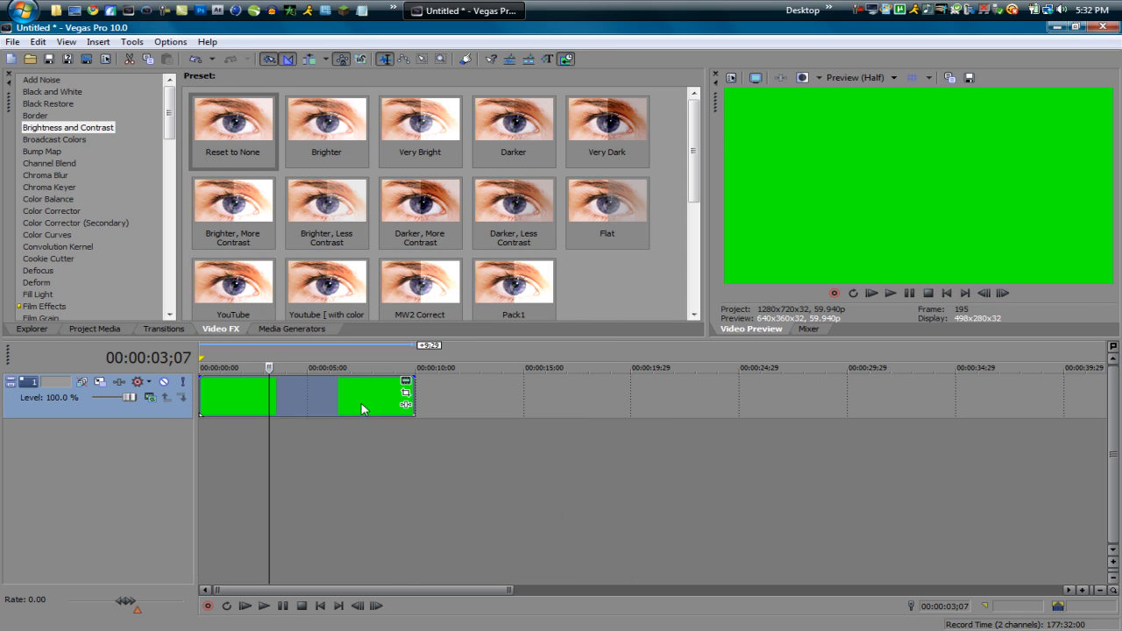
Step: Move the green clip to start at about 00:00:06;03 and place the Solid Color generator's Red preset directly after it
left_click_drag(362, 403, 494, 415)
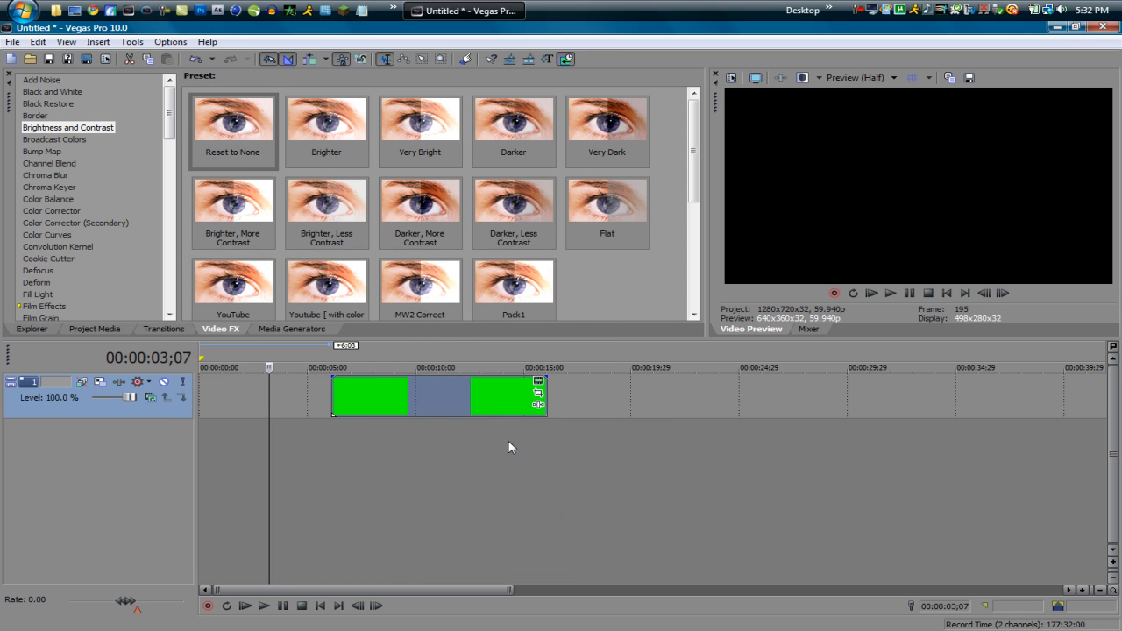
left_click(510, 447)
left_click(190, 330)
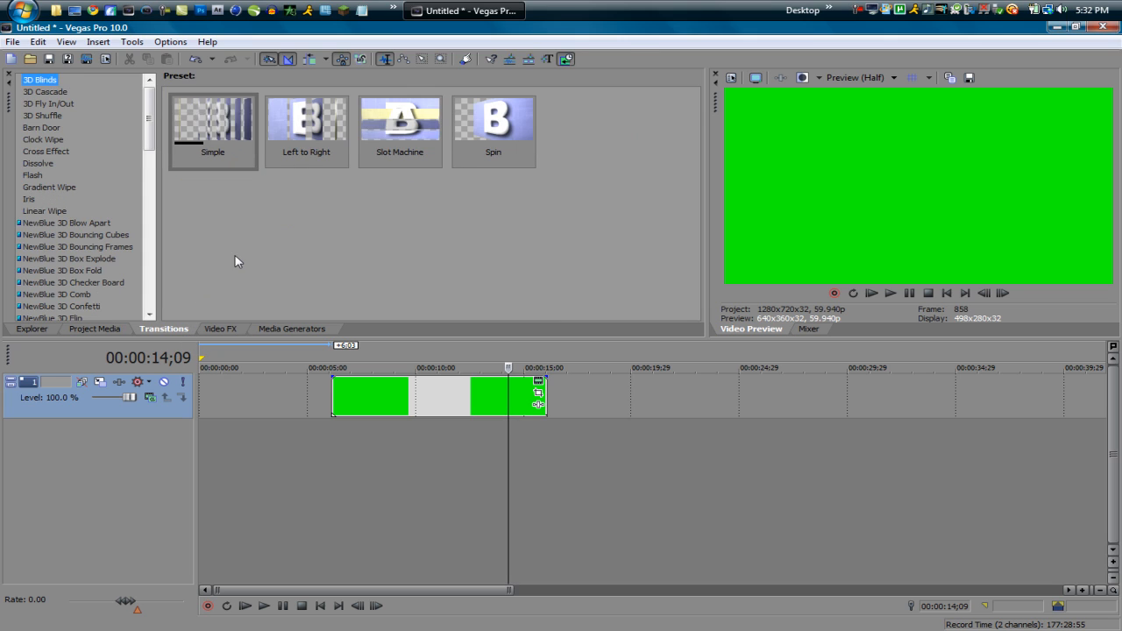
left_click(266, 331)
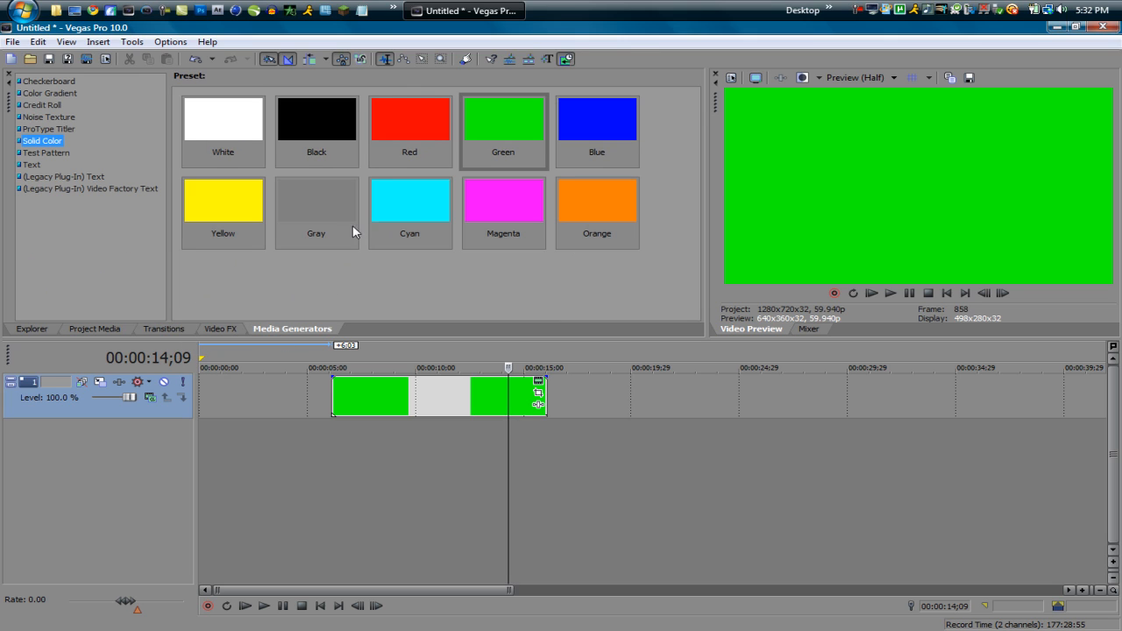
left_click_drag(411, 138, 575, 345)
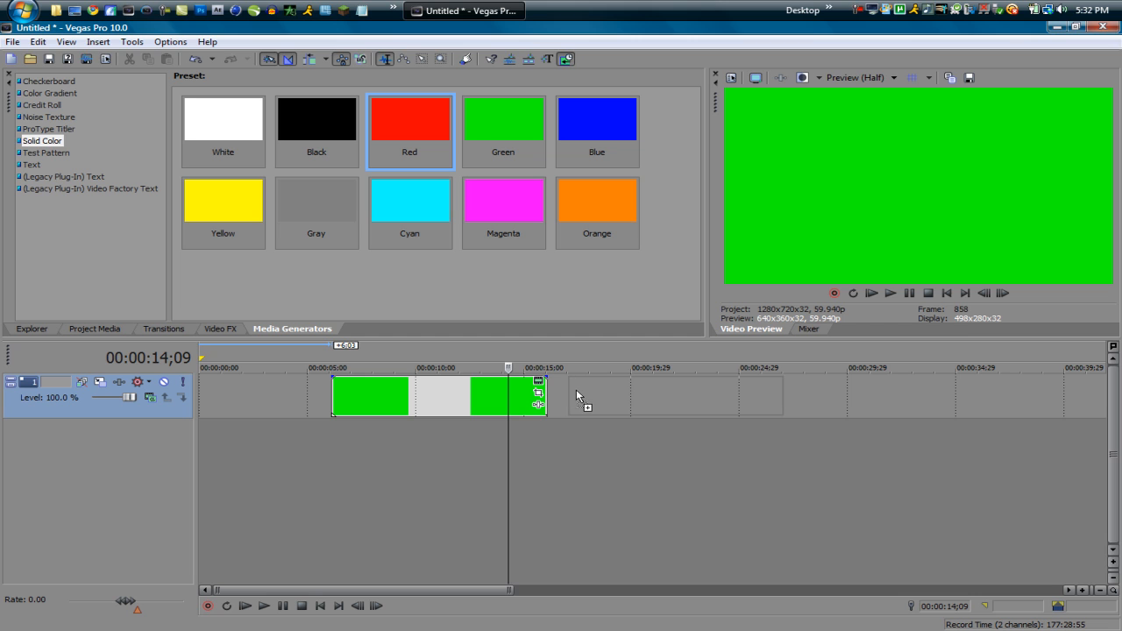
left_click_drag(576, 389, 552, 456)
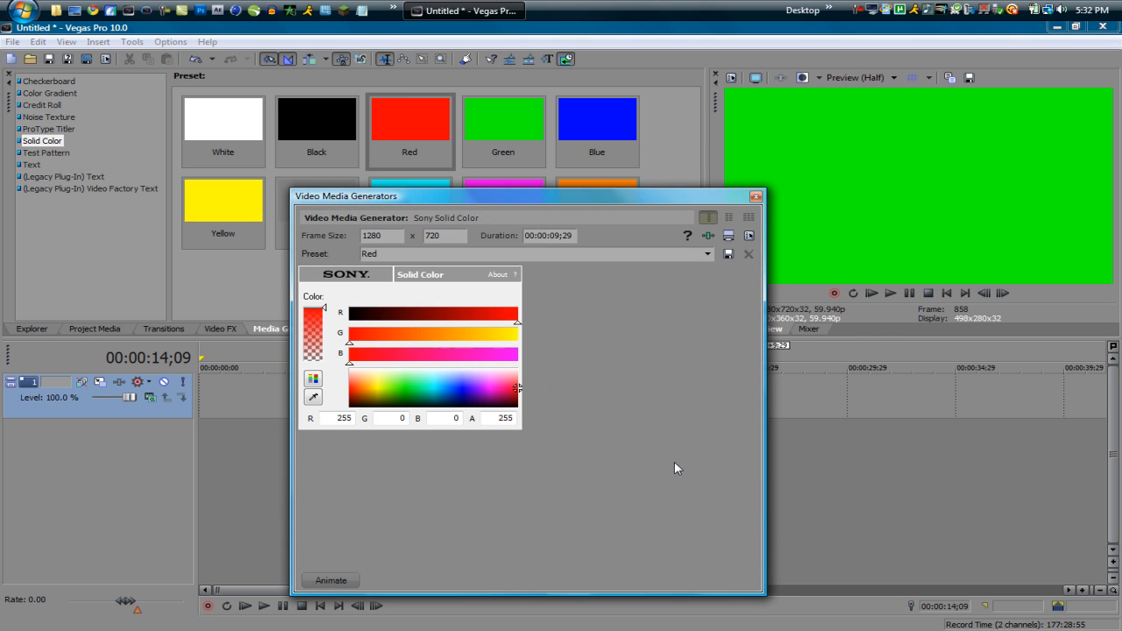
left_click(755, 197)
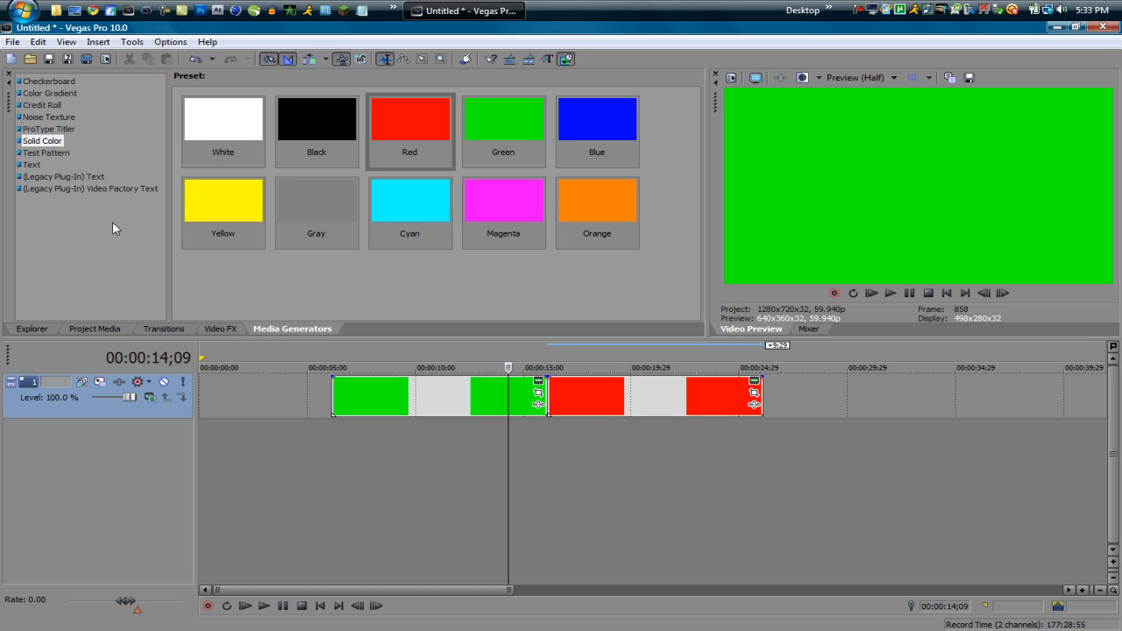
Step: Apply the 3D Blinds transition's Simple preset at the cut between the green and red clips, keeping its default settings
left_click(155, 331)
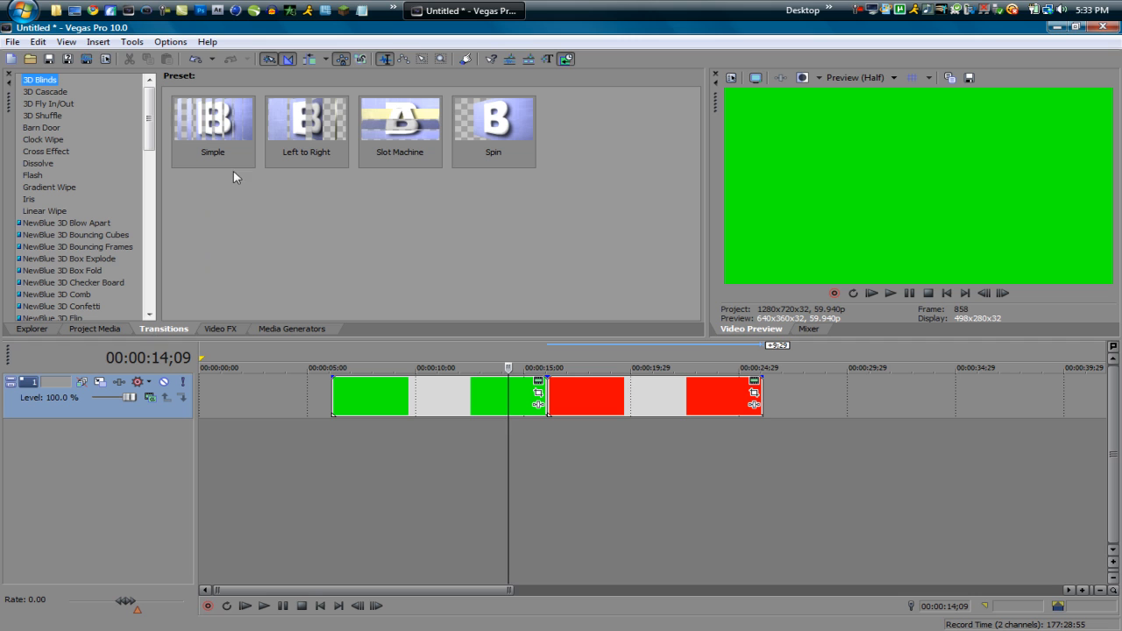
left_click_drag(229, 136, 561, 409)
left_click(613, 261)
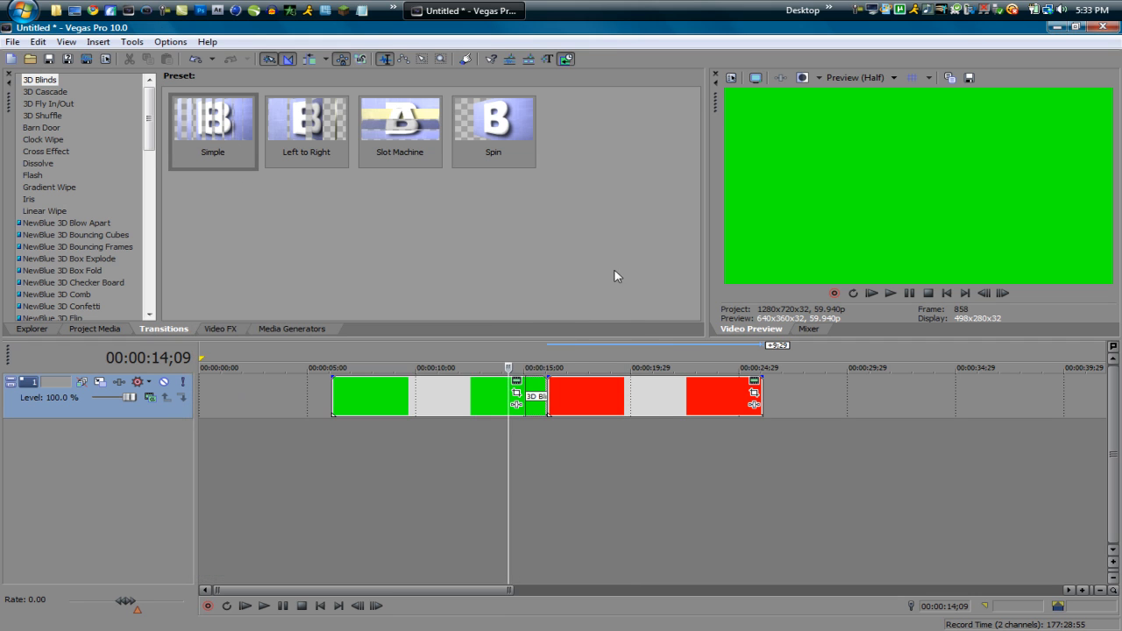
Step: Play back the 3D Blinds transition at the cut and inspect its placement on the timeline
left_click(454, 440)
left_click(502, 440)
key("space")
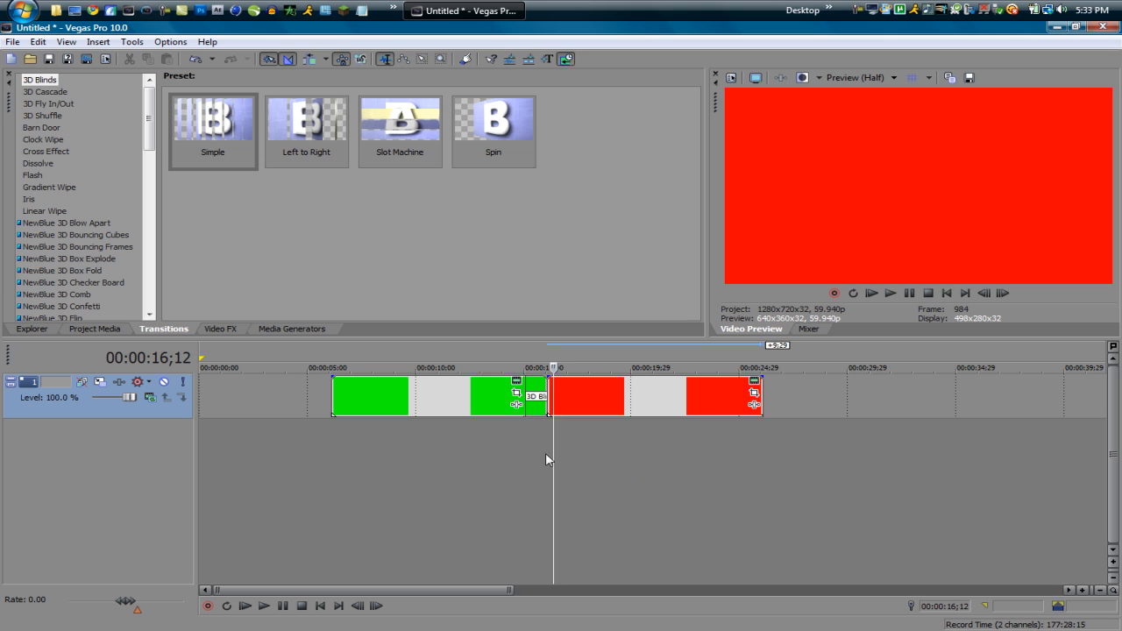
left_click(512, 452)
left_click(588, 457)
scroll(579, 456, "up", 3)
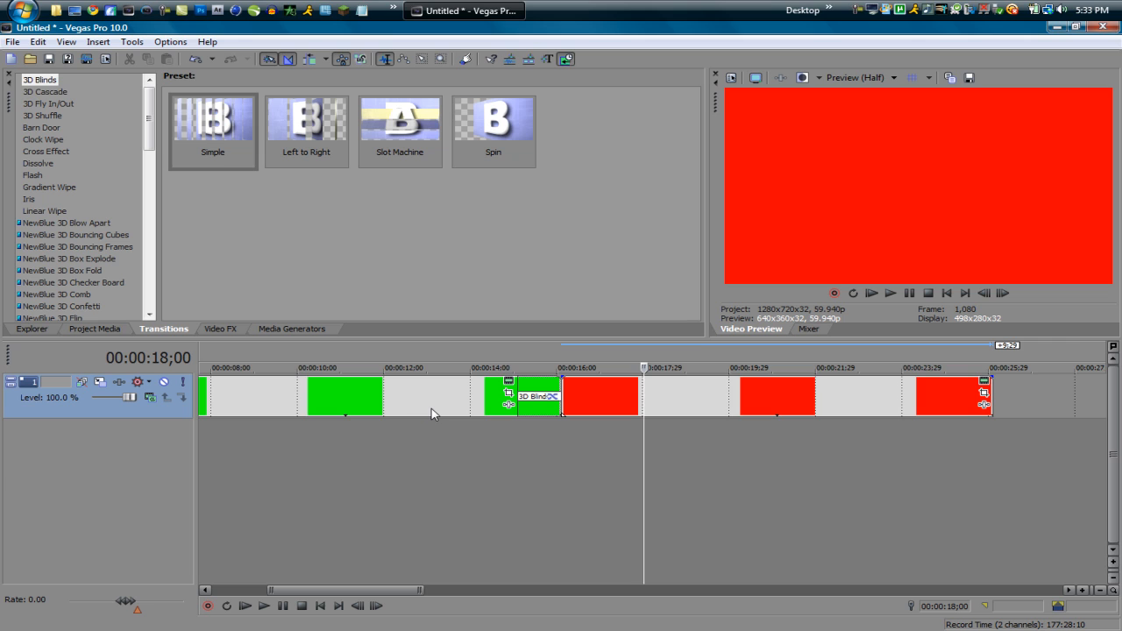
Step: Undo the 3D Blinds transition at the cut between the green and red clips
key("ctrl+z")
left_click(453, 441)
scroll(453, 441, "down", 3)
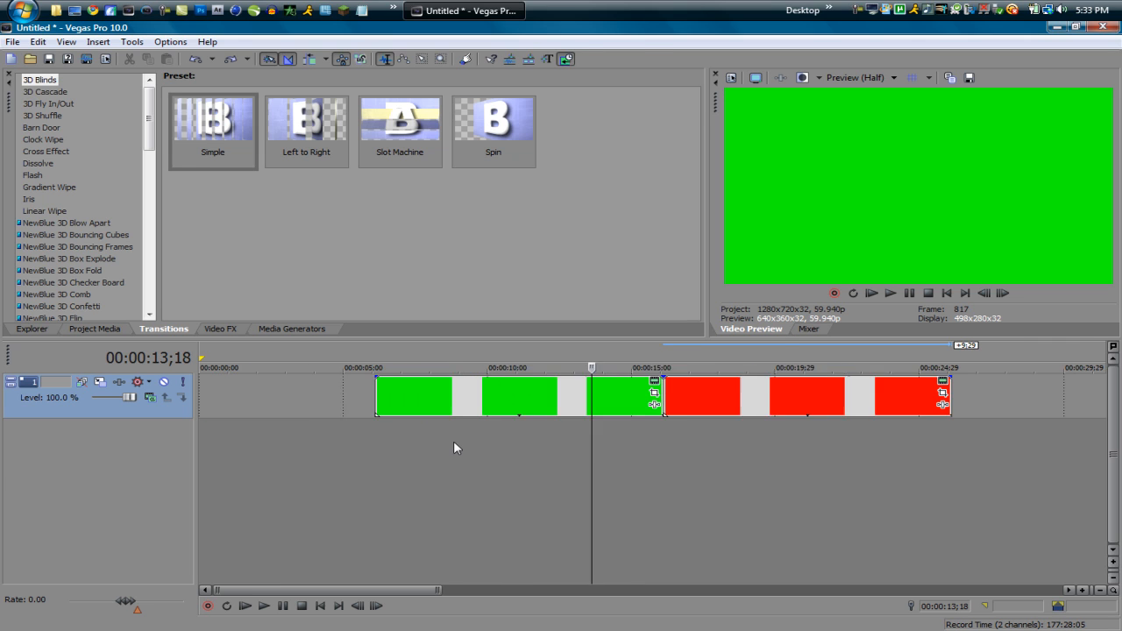
Step: Move the red clip earlier so it overlaps the end of the green clip with a crossfade of about 1;26
scroll(510, 440, "up", 1)
left_click(768, 396)
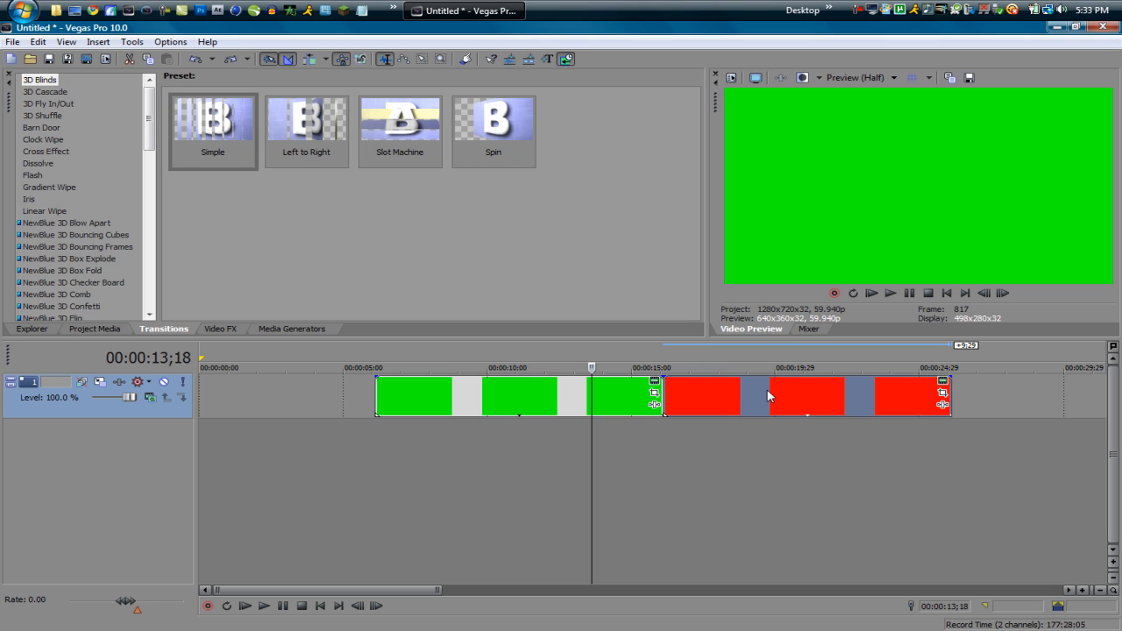
left_click_drag(768, 396, 712, 415)
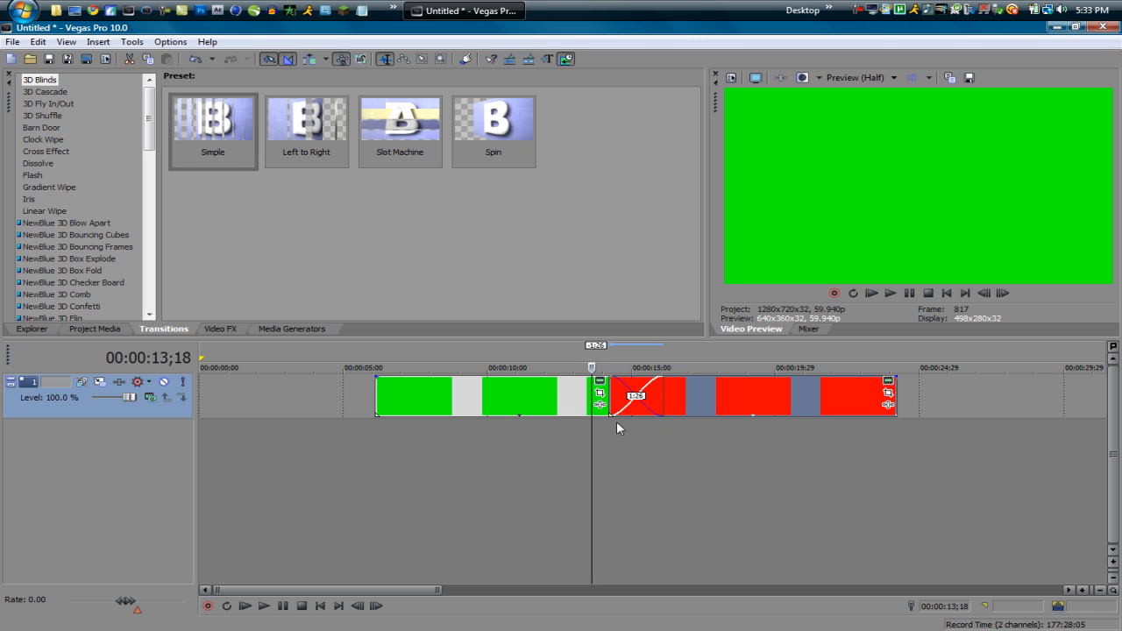
Step: Step the playhead back and forth through the crossfade to examine how green blends into red
key("Right")
key("Right")
key("Right")
key("Right")
key("Right")
key("Right")
key("Right")
key("Right")
key("Right")
key("Right")
key("Right")
key("Right")
key("Right")
key("Right")
key("Right")
key("Right")
key("Right")
key("Right")
key("Right")
key("Right")
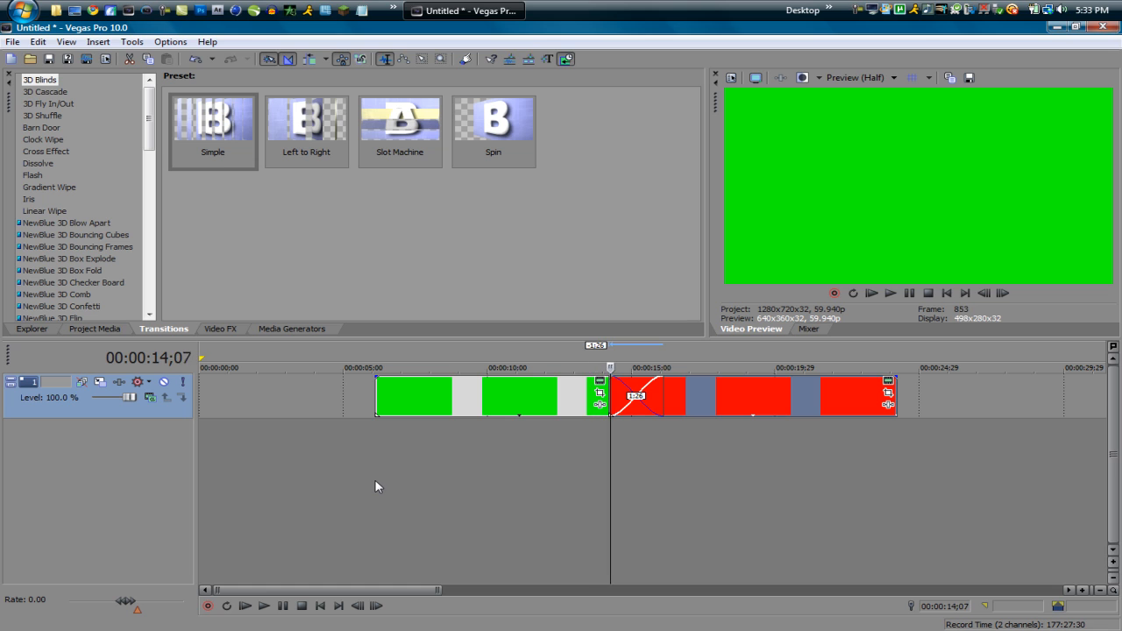
key("Right")
key("Right")
key("Right")
key("Right")
key("Right")
key("Right")
key("Right")
key("Right")
key("Right")
key("Right")
key("Right")
key("Right")
key("Right")
key("Right")
key("Right")
key("Right")
key("Right")
key("Right")
key("Right")
key("Right")
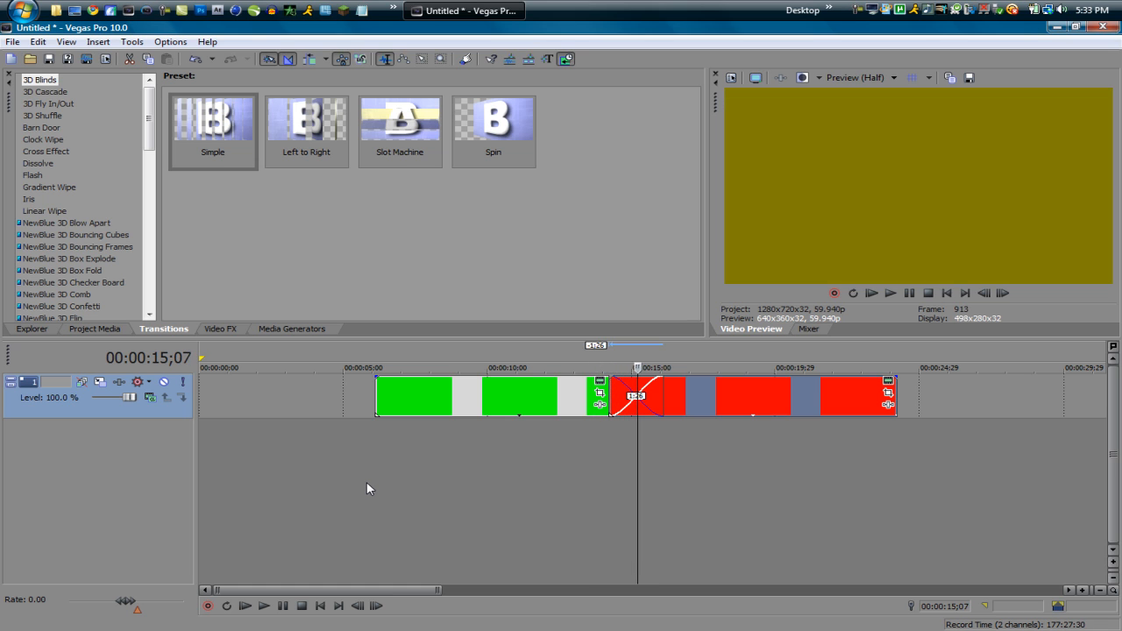
key("Right")
key("Right")
key("Right")
key("Right")
key("Right")
key("Right")
key("Right")
key("Right")
key("Right")
key("Right")
key("Right")
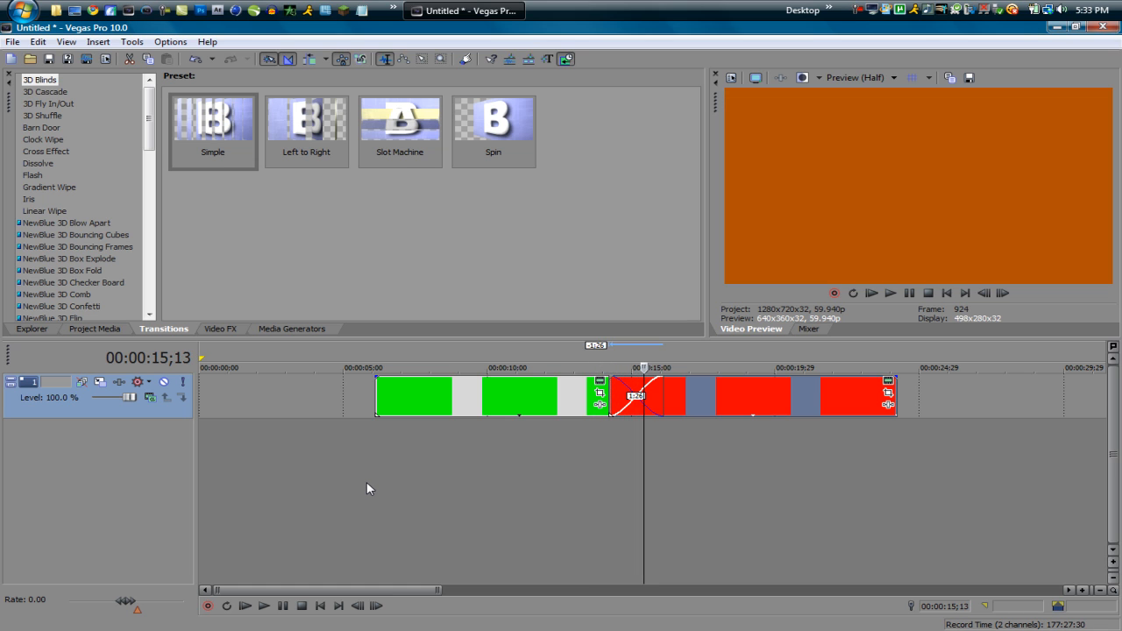
key("Left")
key("Left")
key("Left")
key("Left")
key("Left")
key("Left")
key("Left")
key("Left")
key("Left")
key("Left")
key("Left")
key("Left")
key("Left")
key("Left")
key("Left")
key("Left")
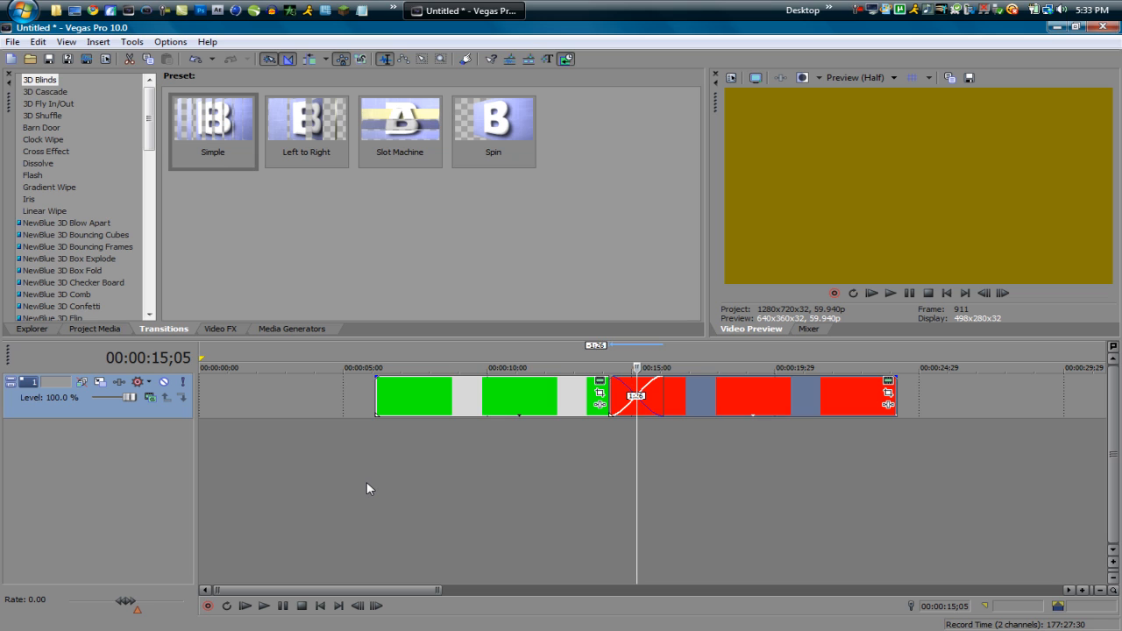
key("Right")
key("Right")
key("Right")
key("Right")
key("Right")
key("Right")
key("Right")
key("Right")
key("Right")
key("Right")
key("Right")
key("Right")
key("Right")
key("Right")
key("Right")
key("Right")
key("Right")
key("Right")
key("Right")
key("Right")
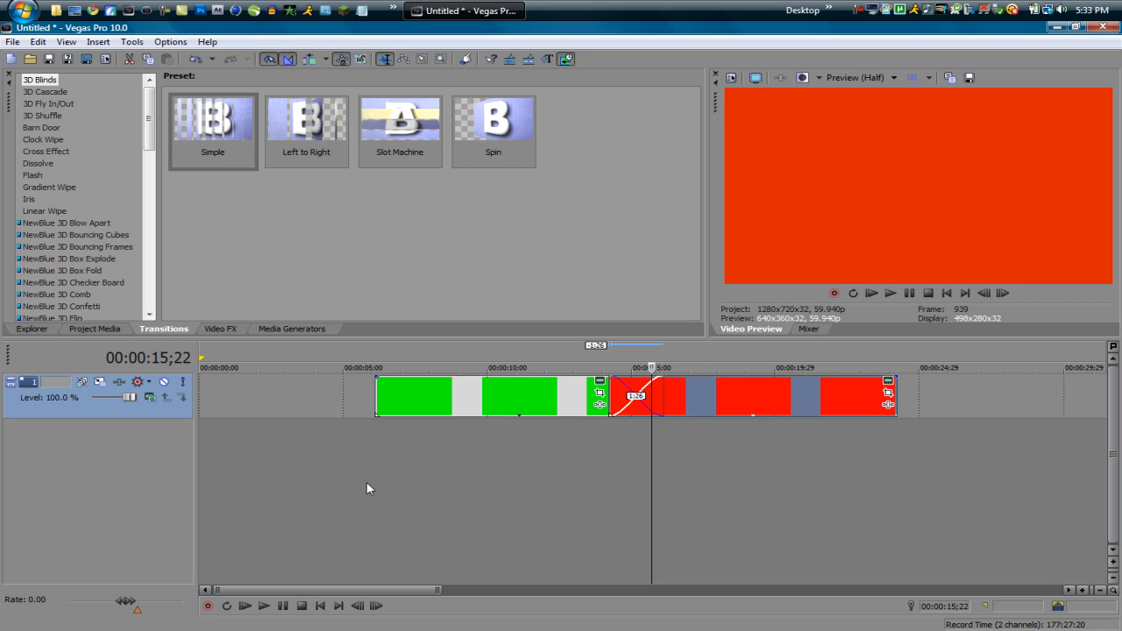
key("Right")
key("Right")
key("Right")
left_click(640, 463)
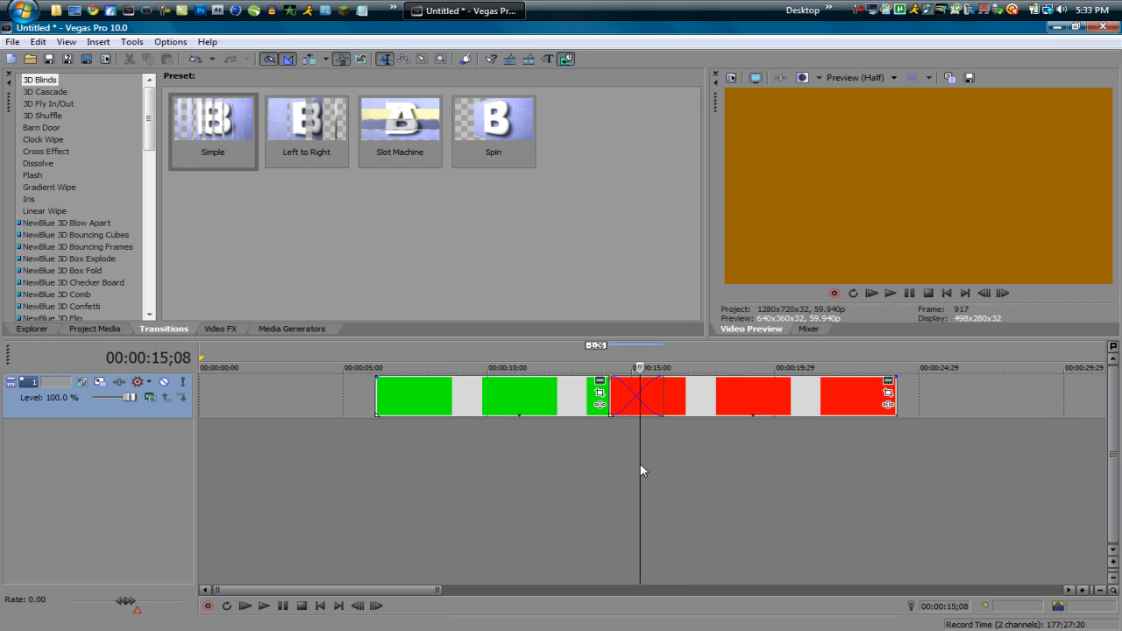
left_click(610, 466)
left_click(713, 398)
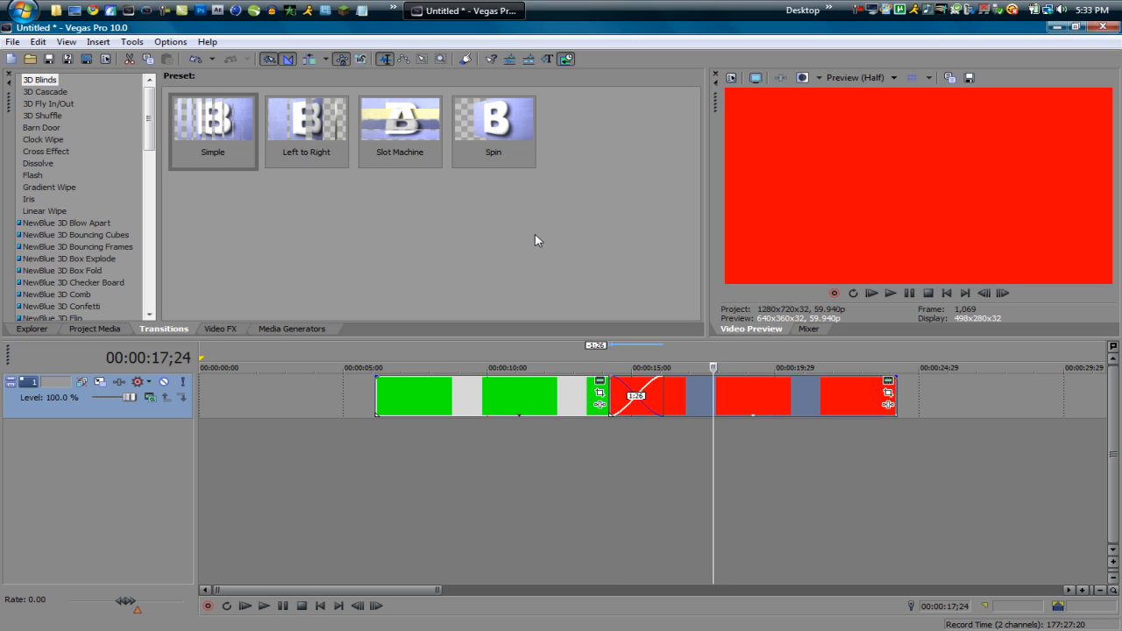
Step: Apply the 3D Blinds transition's Simple preset to the crossfade between the clips and play it back
left_click_drag(210, 132, 637, 383)
left_click(613, 262)
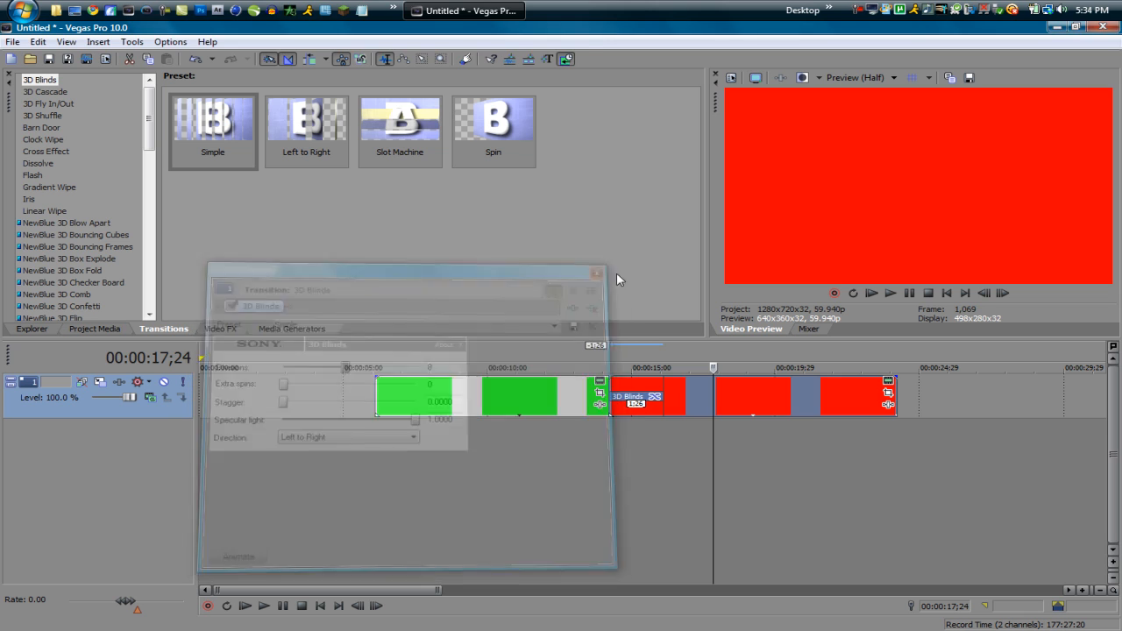
left_click(572, 446)
key("space")
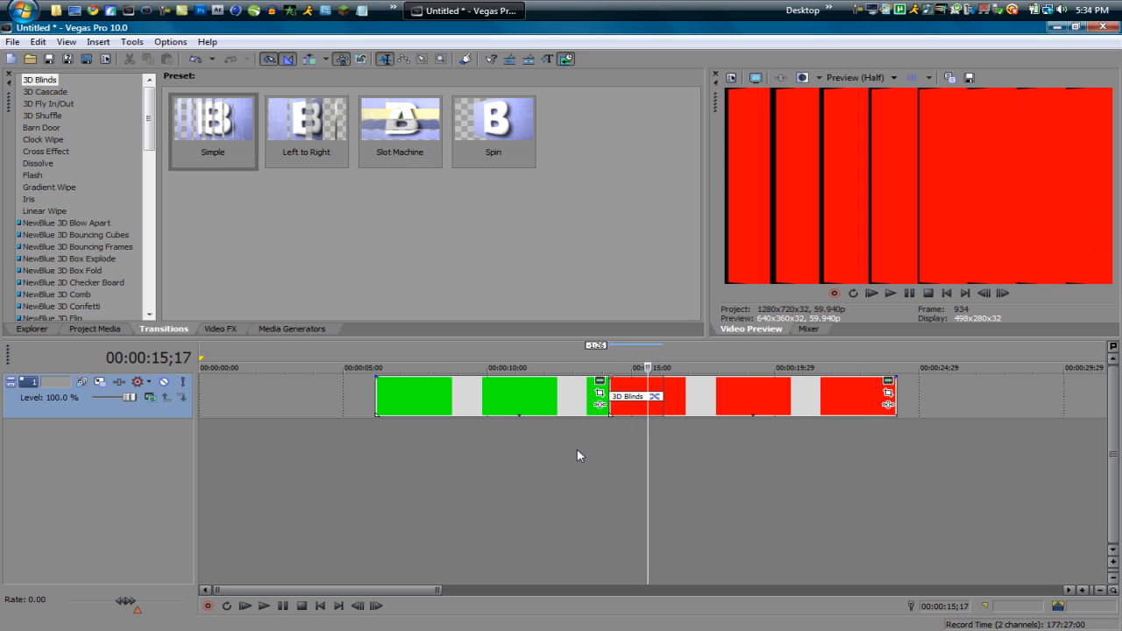
left_click(590, 445)
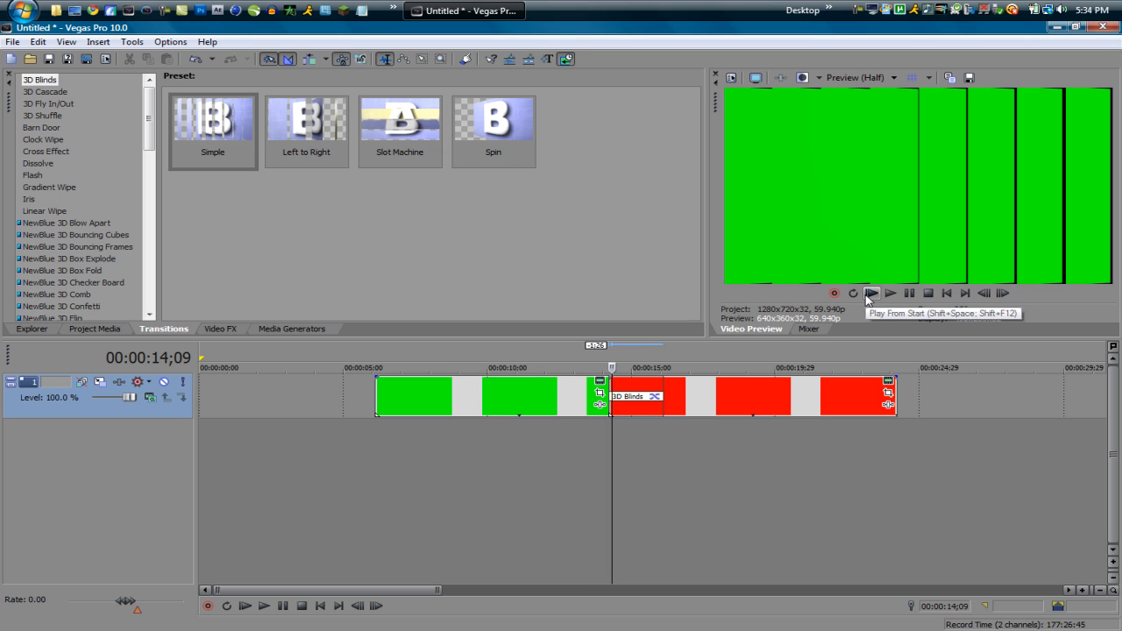
Step: Undo the 3D Blinds transition on the crossfade and apply the Gradient Wipe transition's Heart preset instead
key("ctrl+z")
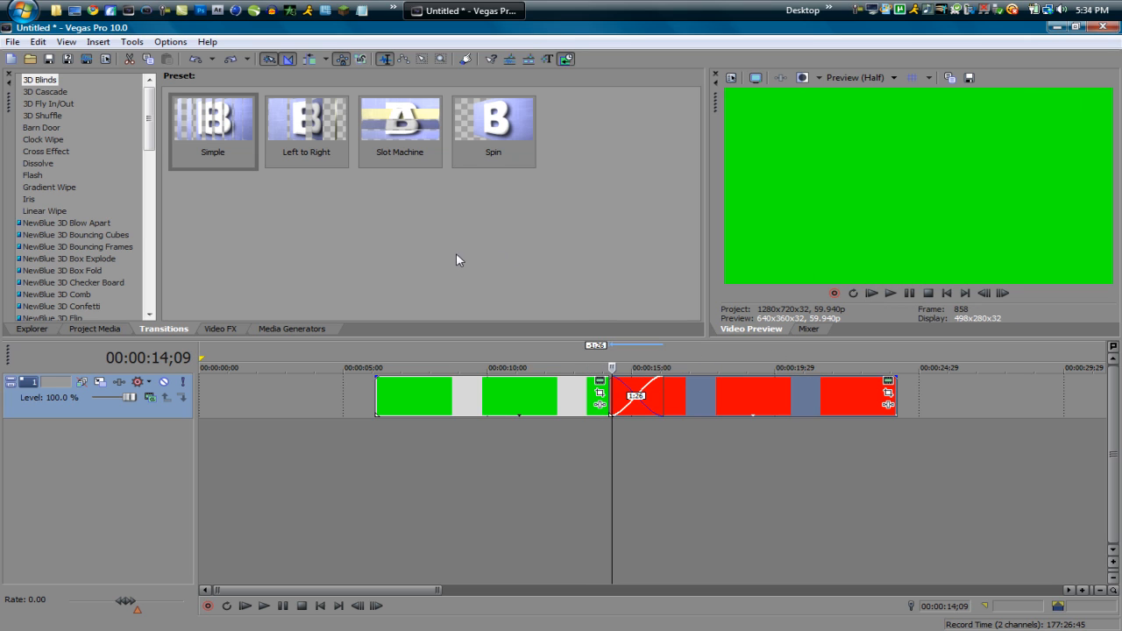
left_click(52, 187)
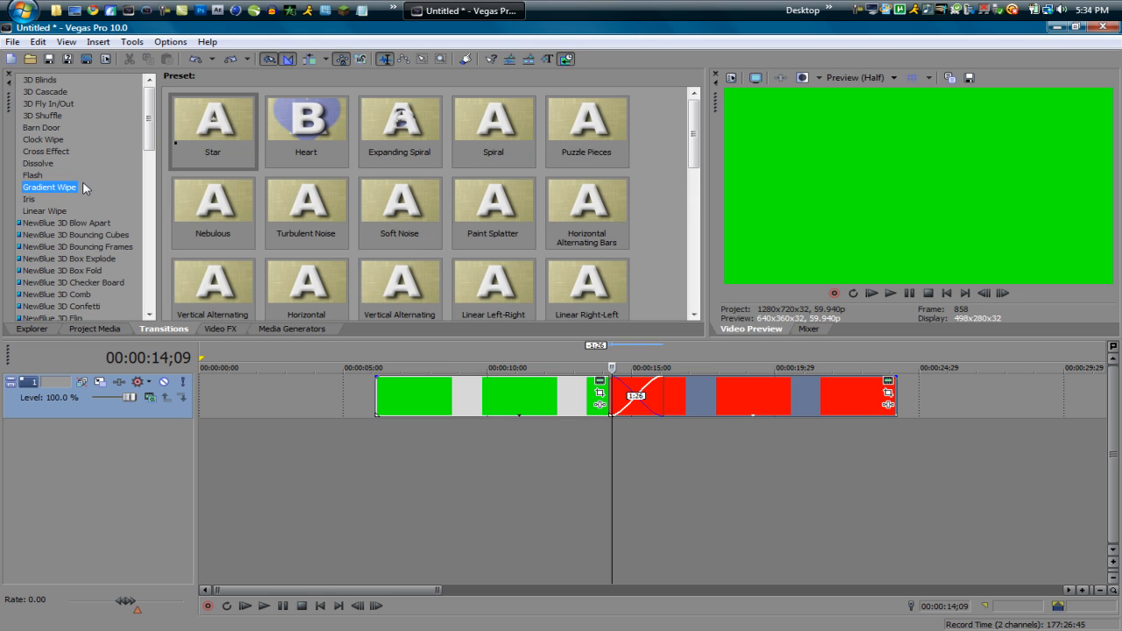
left_click_drag(320, 129, 639, 405)
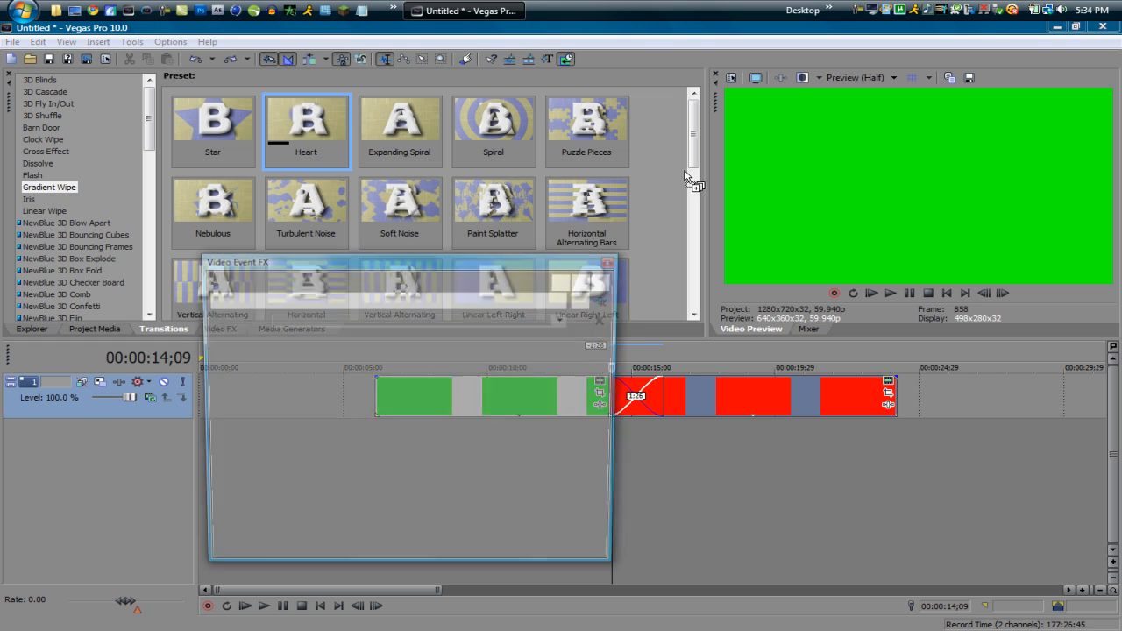
left_click(611, 262)
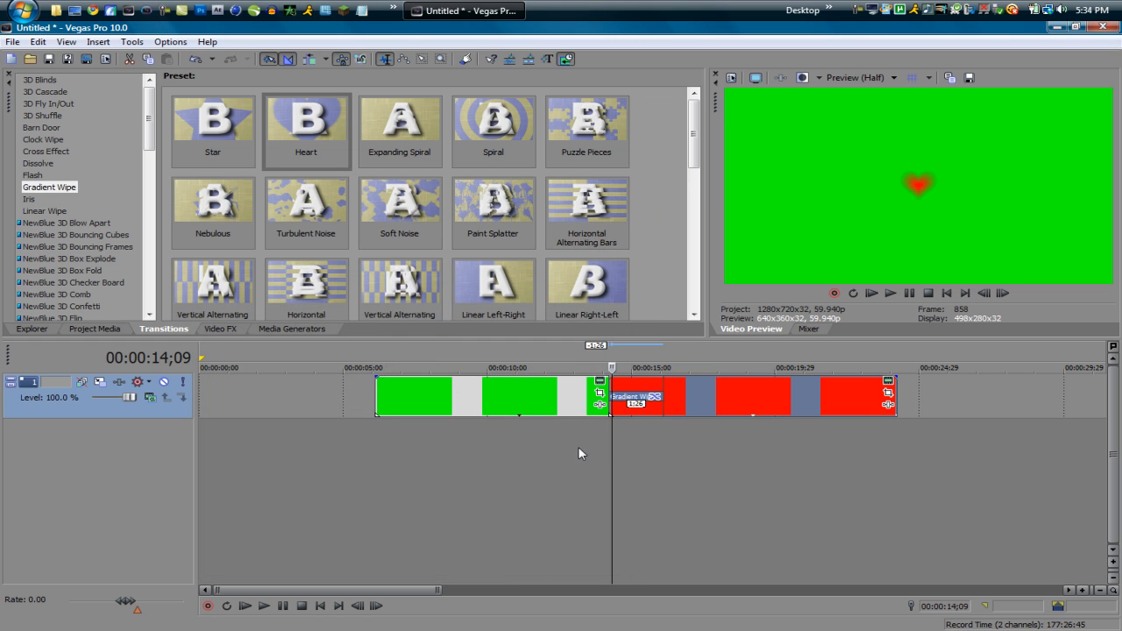
Step: Play back the Heart Gradient Wipe from just before the overlap of the two clips
left_click(579, 446)
key("space")
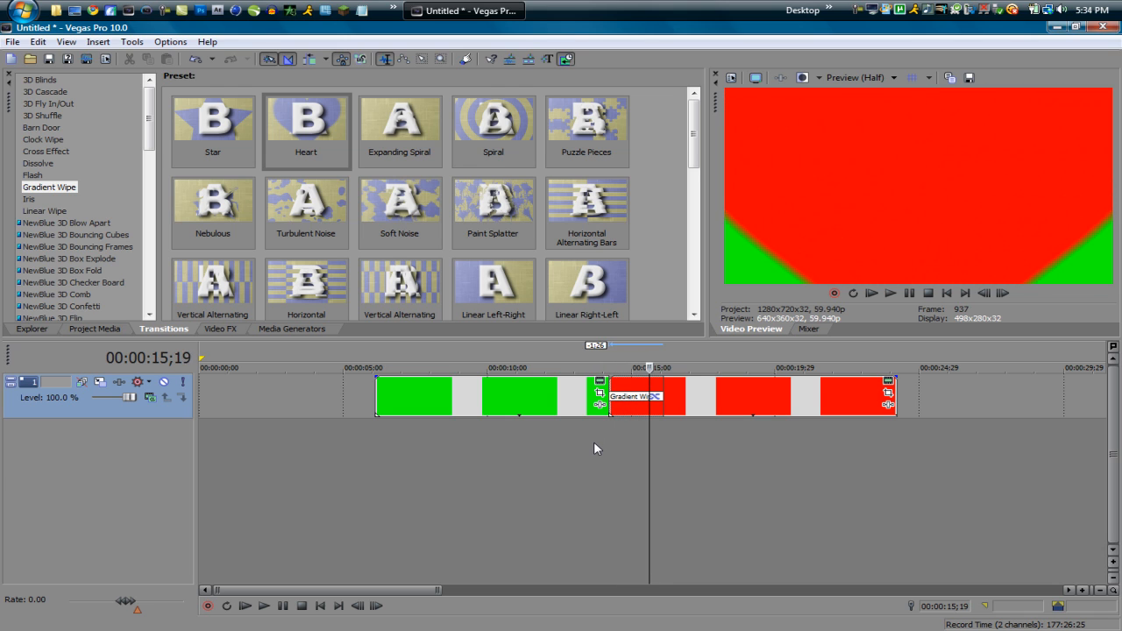
left_click(681, 452)
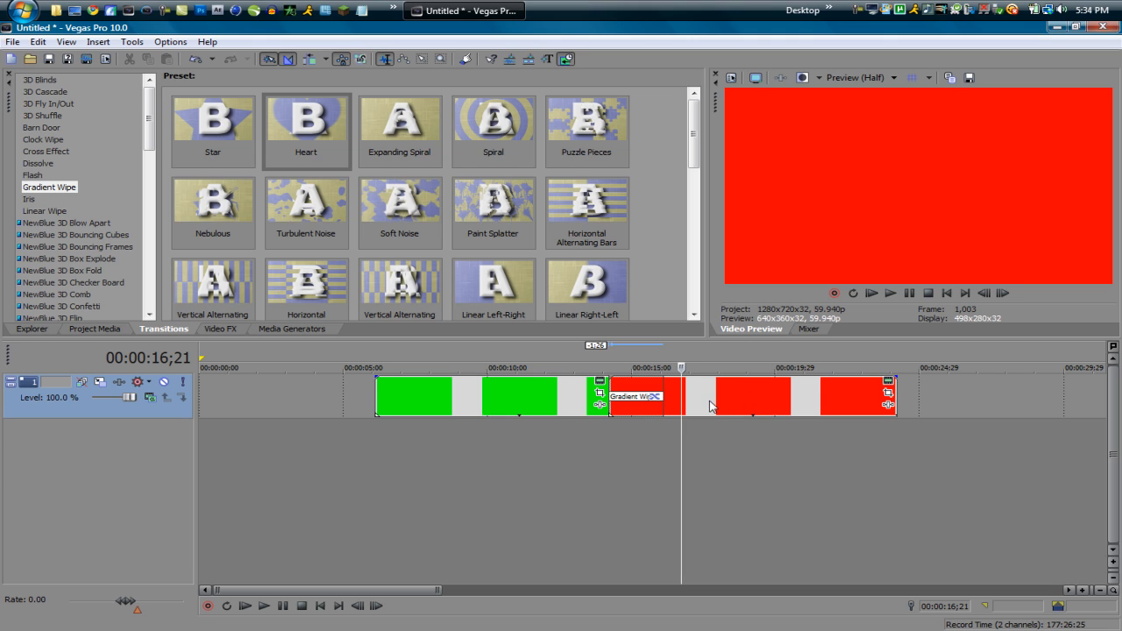
Step: Move the red clip later to shorten the Gradient Wipe overlap to about 1 second, and play back the transition
left_click_drag(710, 397, 737, 406)
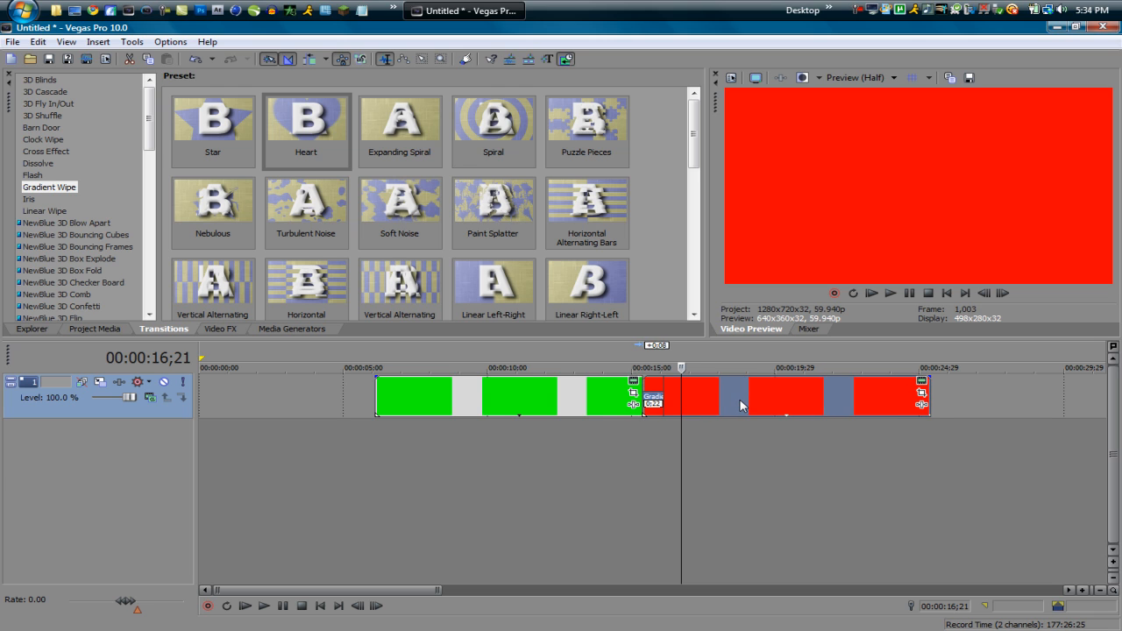
scroll(736, 399, "up", 5)
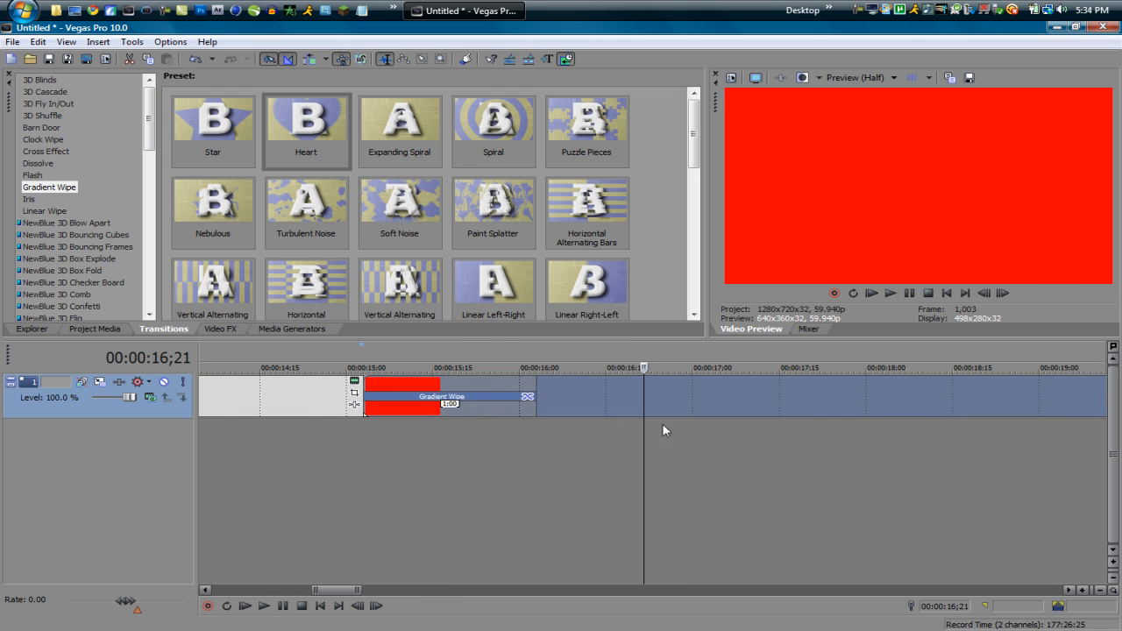
mouse_move(594, 383)
left_mouse_down()
mouse_move(640, 383)
mouse_move(600, 392)
left_mouse_up()
left_click(351, 465)
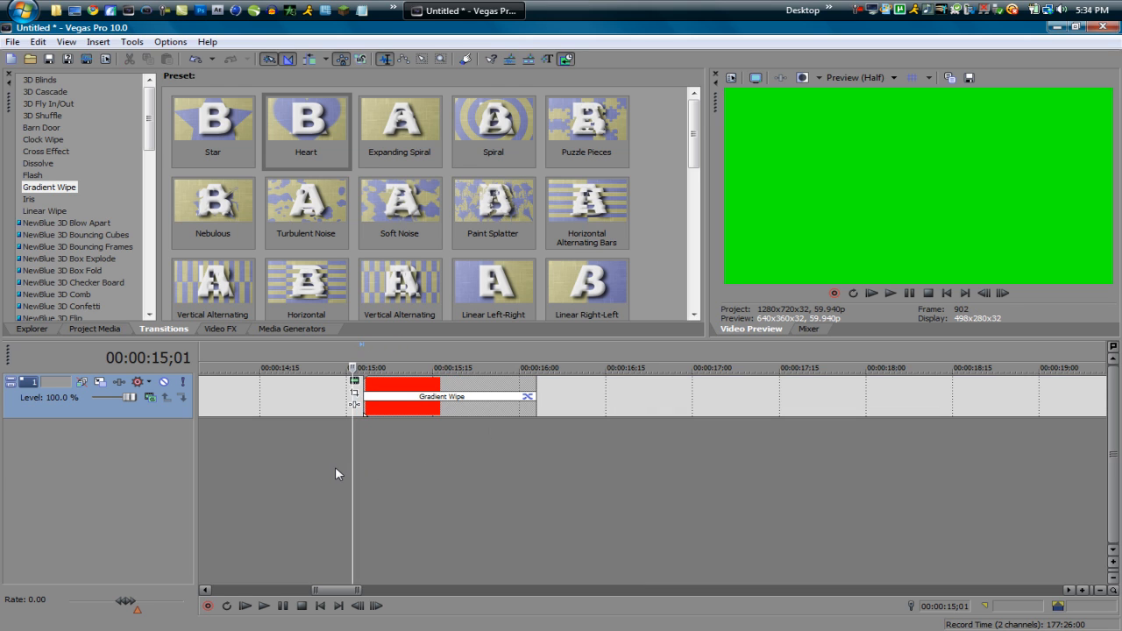
key("space")
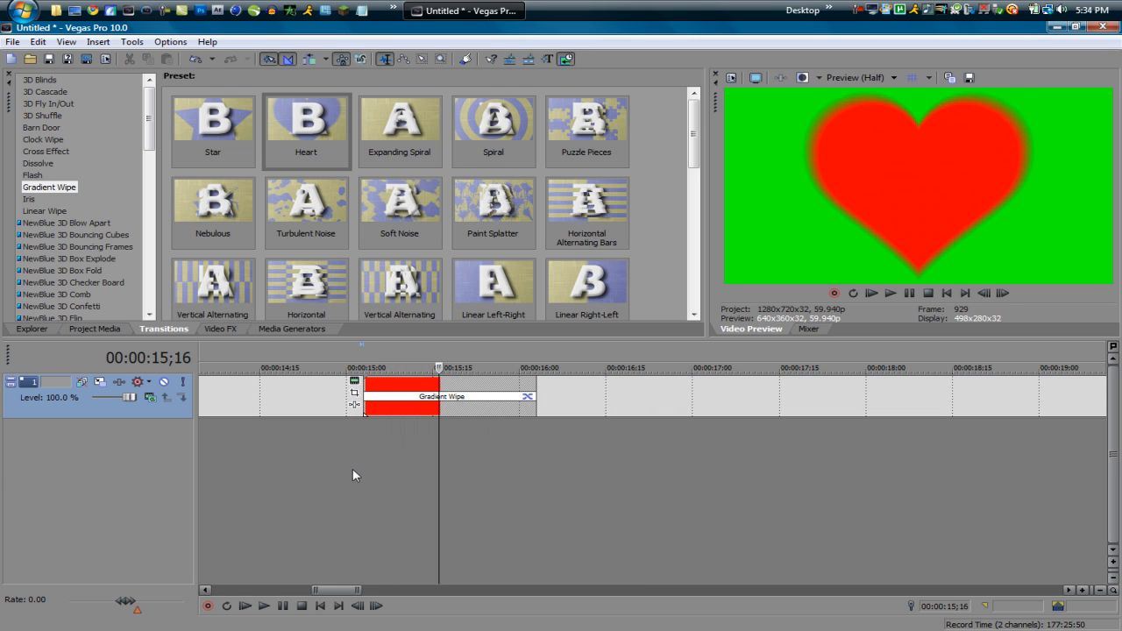
Step: Delete the green clip and move the red clip earlier so it starts at about 10 seconds
scroll(383, 498, "down", 5)
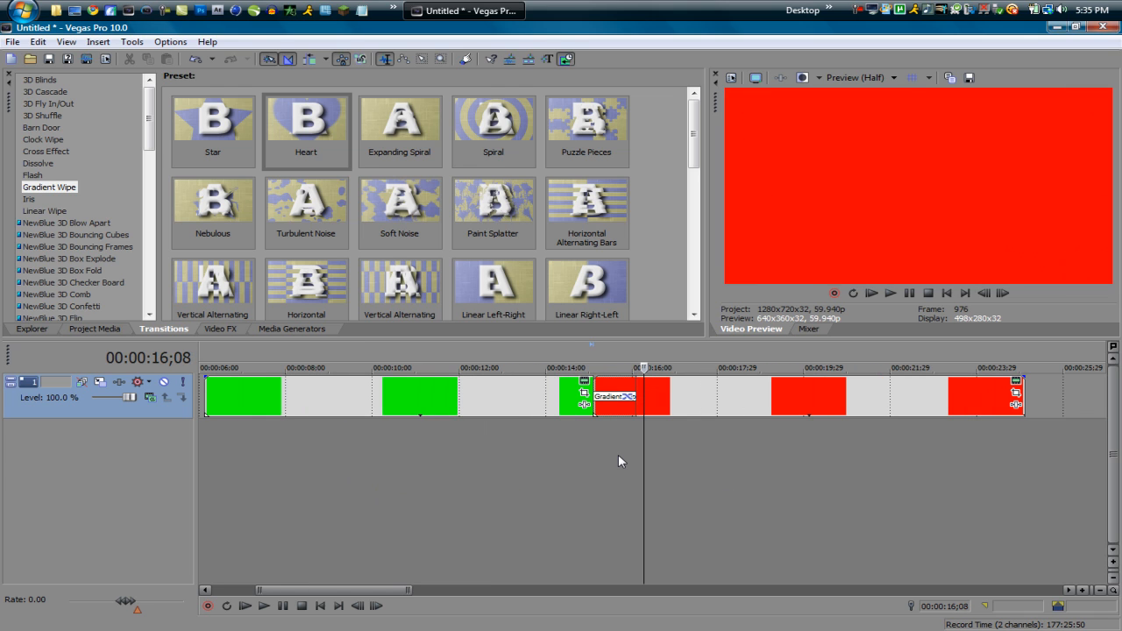
scroll(700, 445, "down", 4)
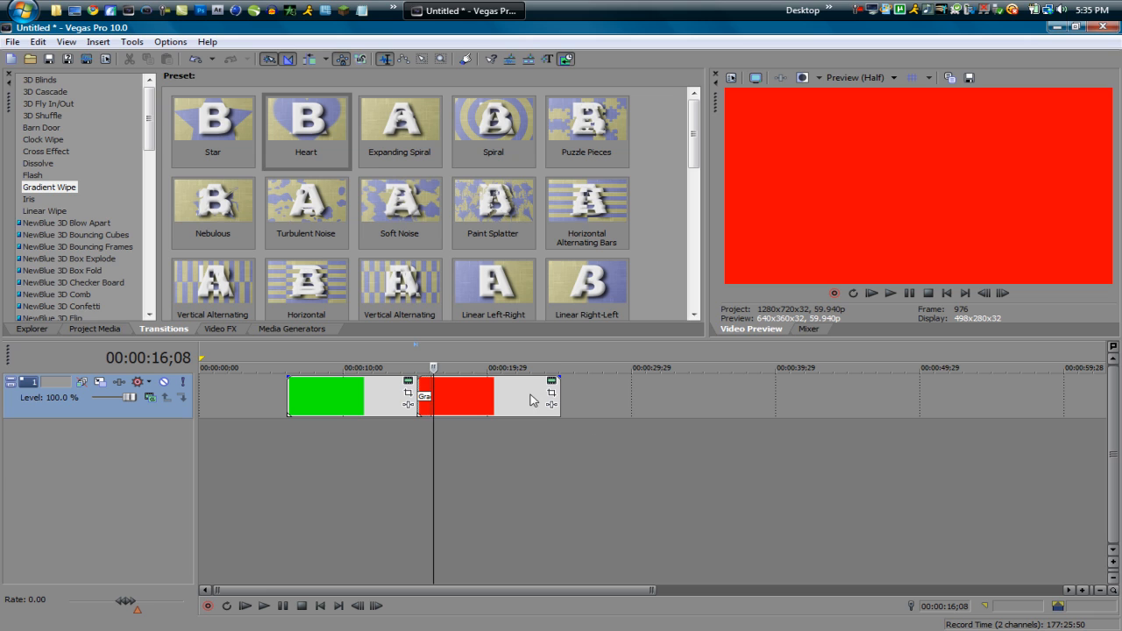
left_click(354, 414)
key("Delete")
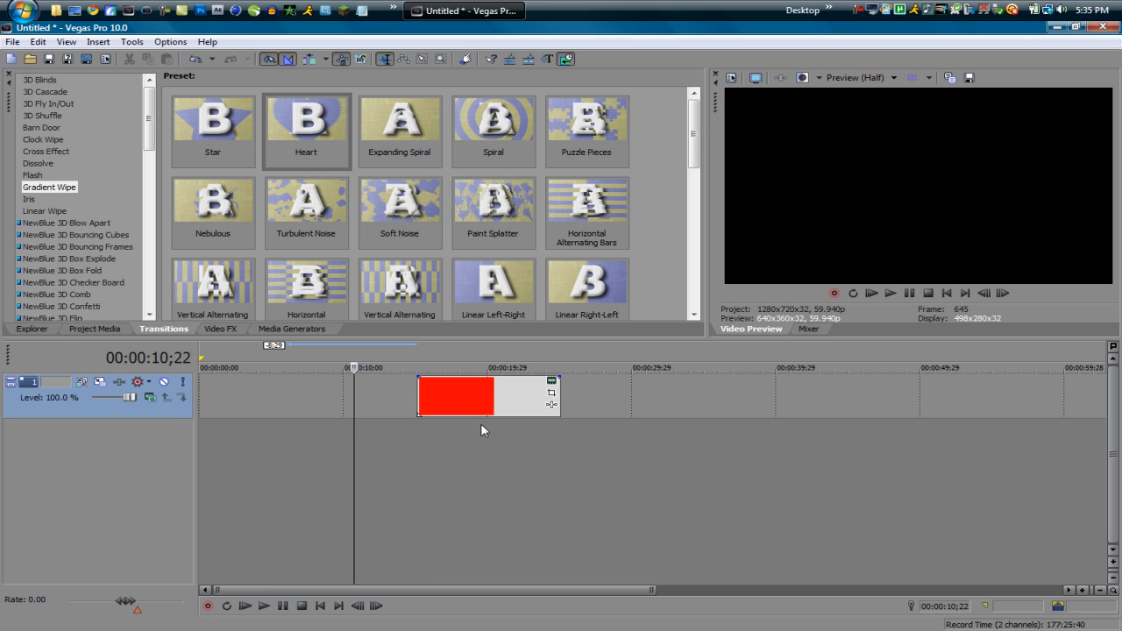
left_click_drag(491, 389, 444, 401)
left_click(313, 451)
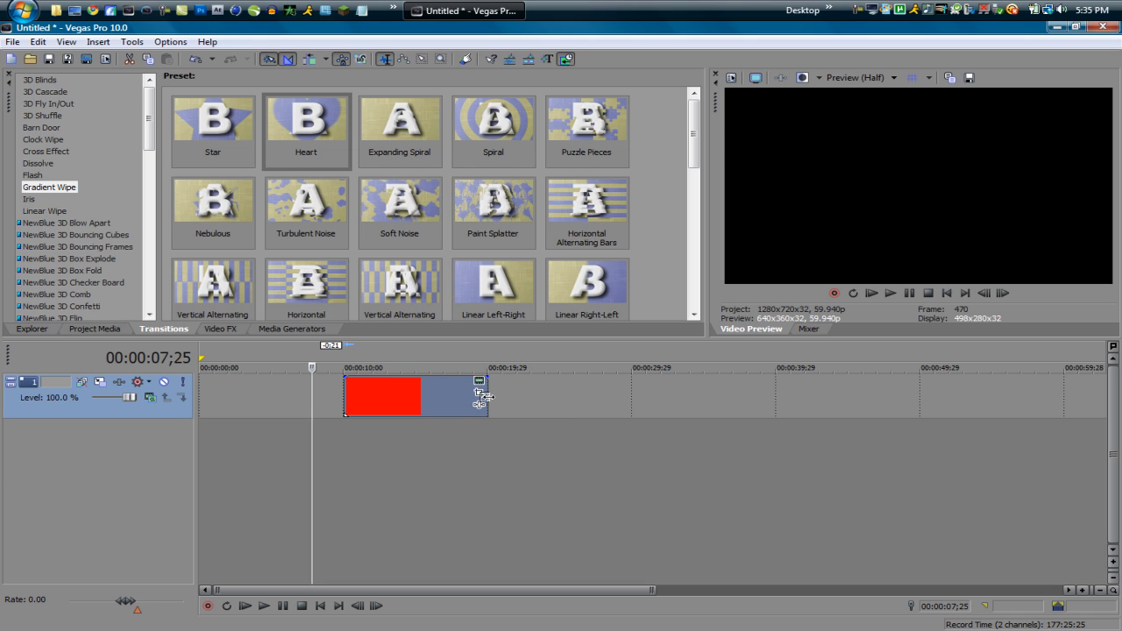
Step: Extend the red clip's end to about 30 seconds on the timeline so its media loops
left_click_drag(483, 398, 531, 394)
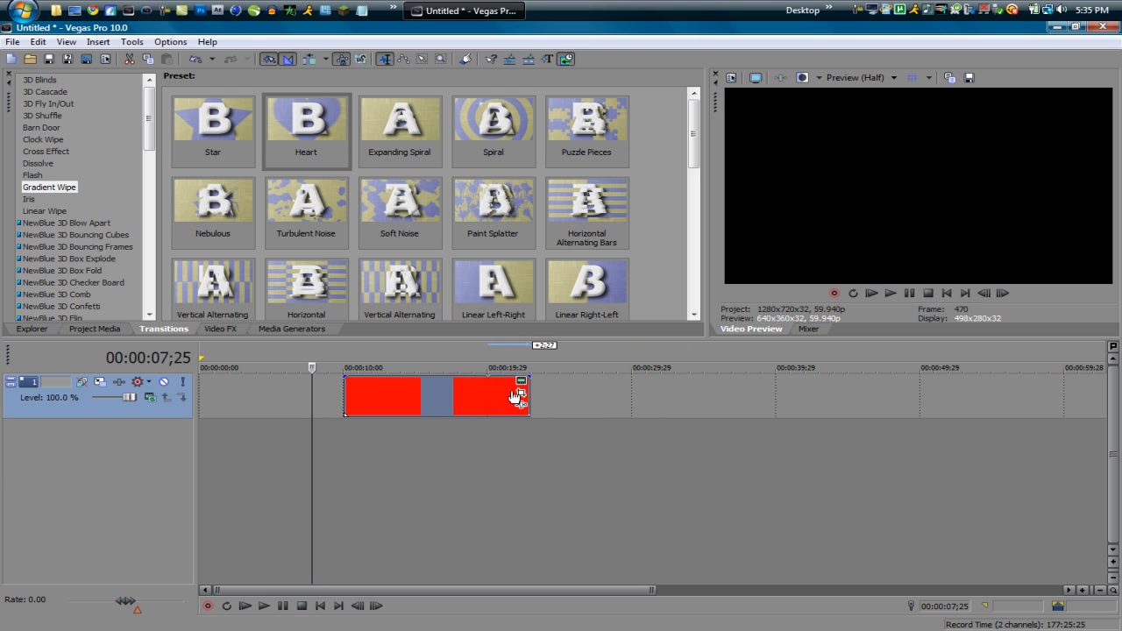
scroll(531, 395, "up", 3)
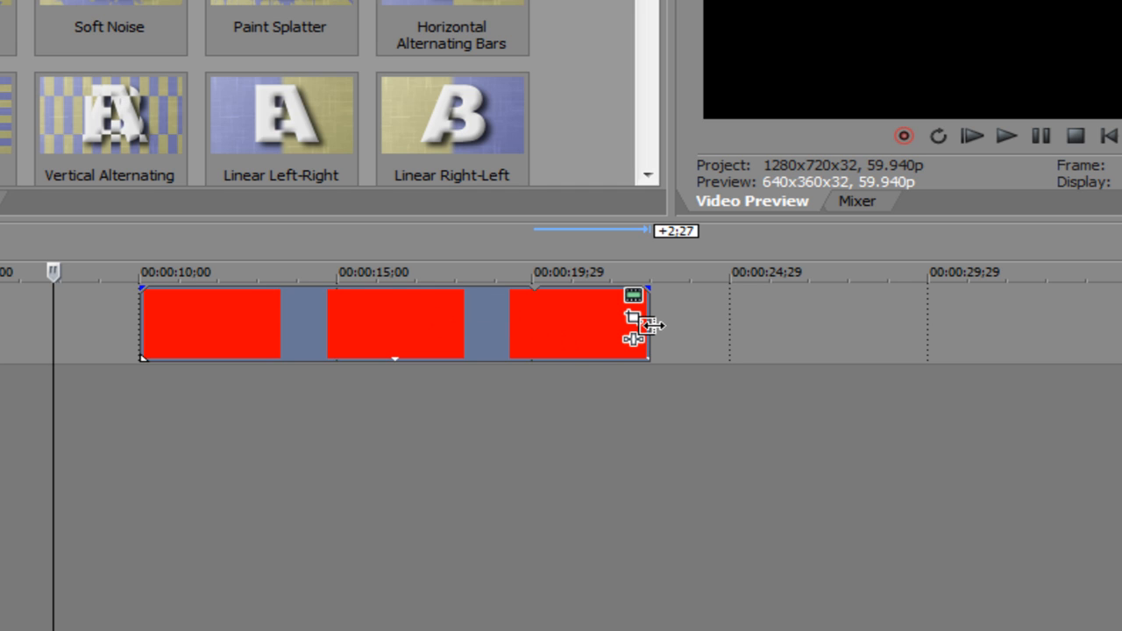
left_click_drag(650, 326, 947, 332)
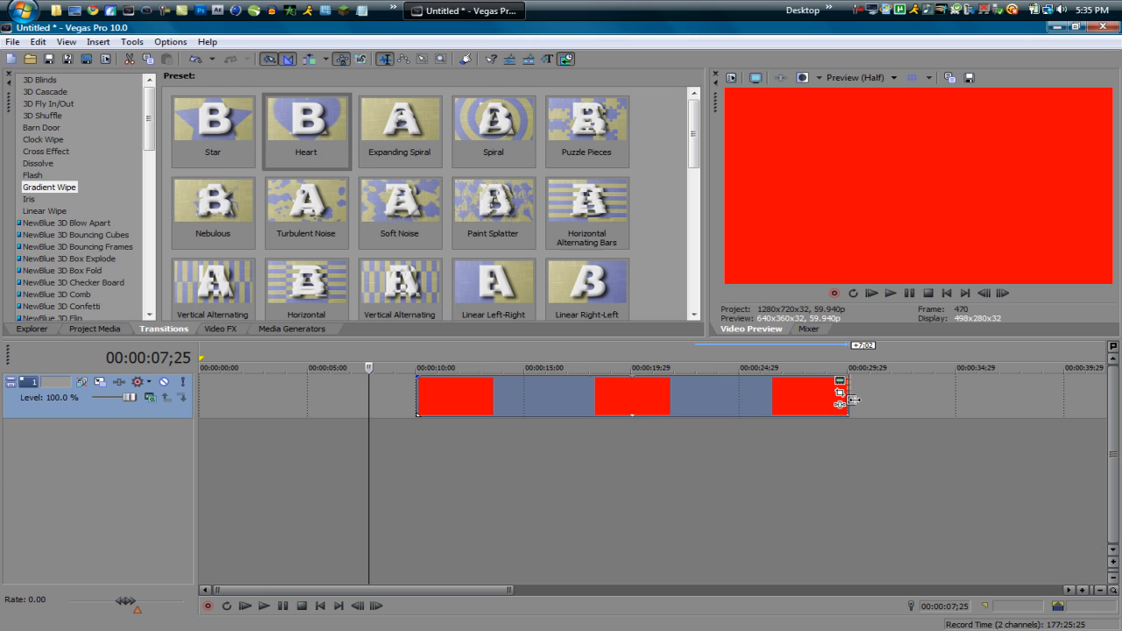
mouse_move(852, 400)
left_mouse_down()
mouse_move(865, 400)
mouse_move(853, 400)
left_mouse_up()
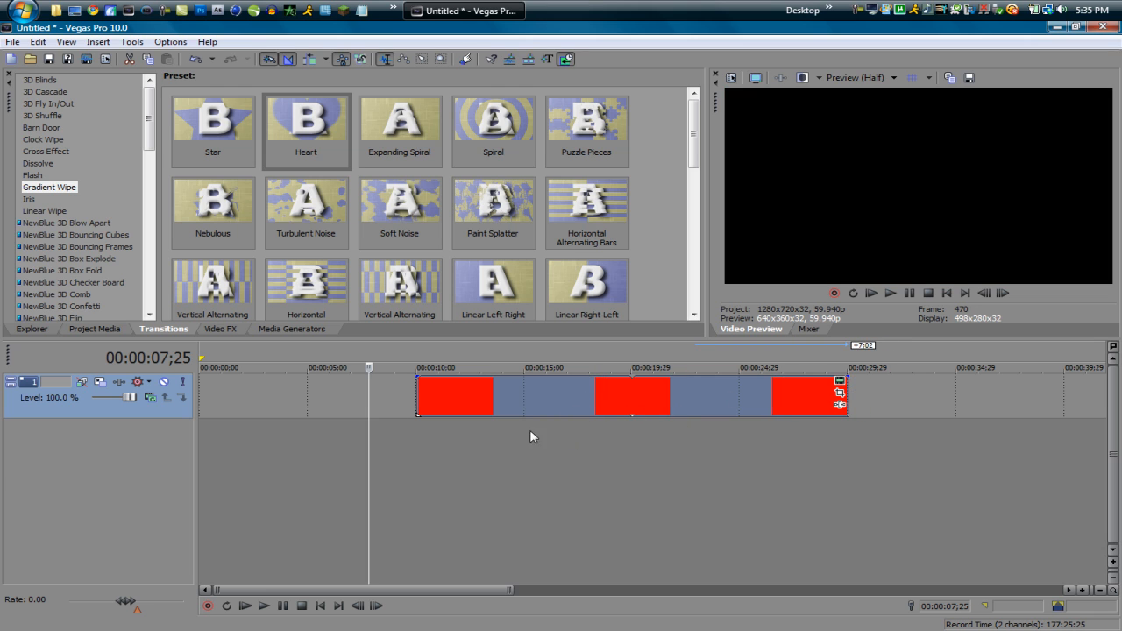
Step: Trim the red clip's end back to about 20 seconds on the timeline
scroll(534, 414, "down", 4)
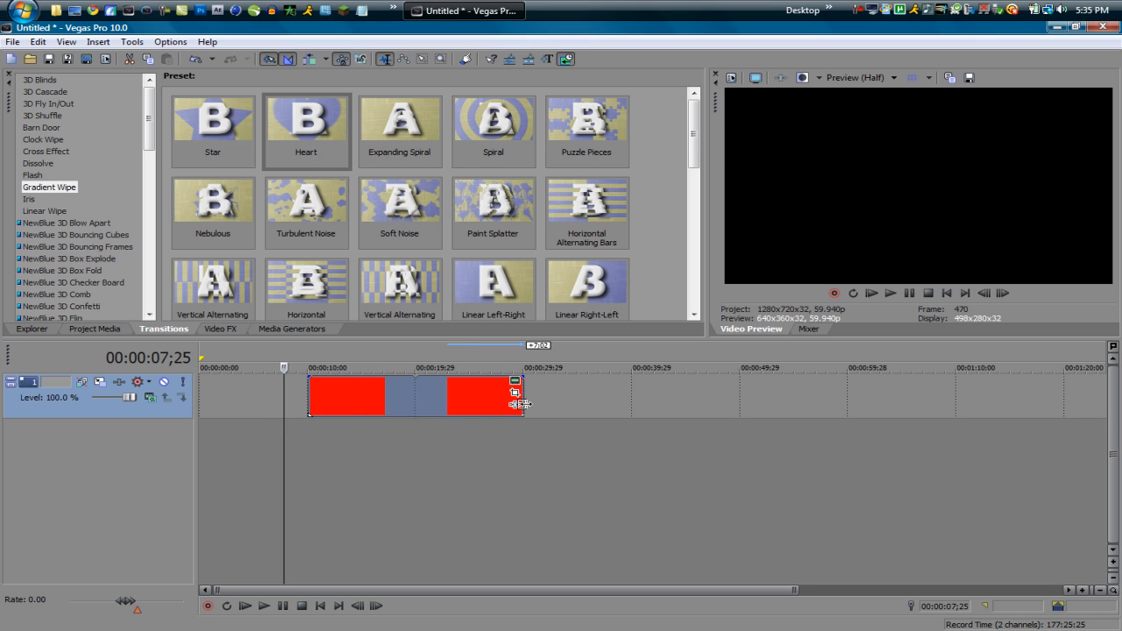
left_click_drag(523, 405, 415, 405)
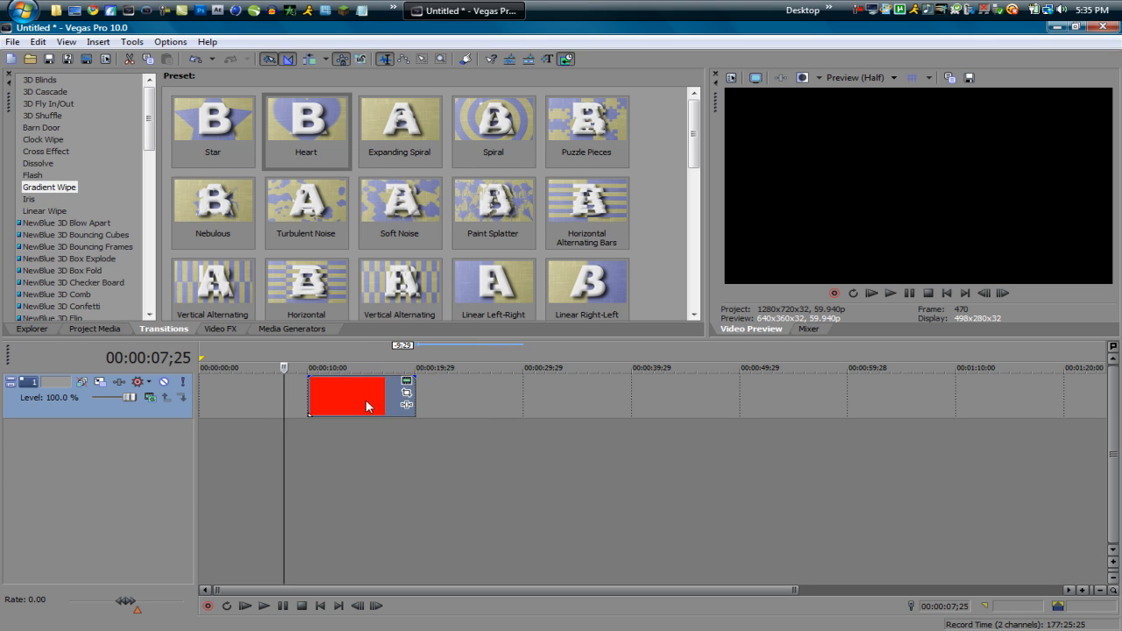
left_click(364, 395, "ctrl")
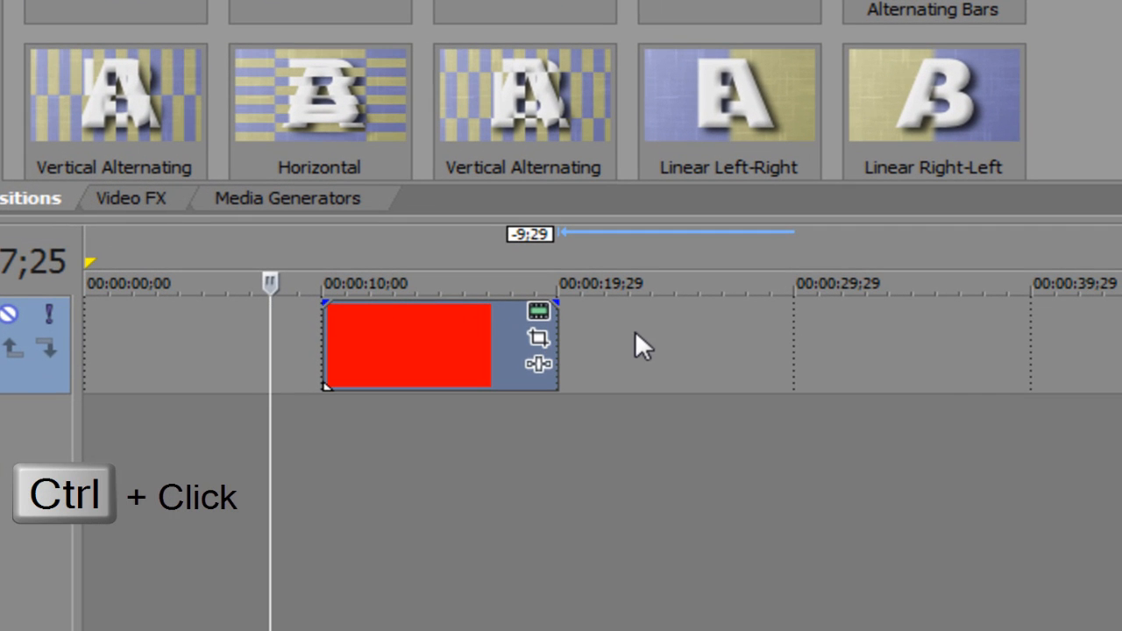
Step: Time-stretch the red clip by about 12 seconds from its end and shift the whole clip about 1 second later
left_click_drag(556, 328, 684, 348)
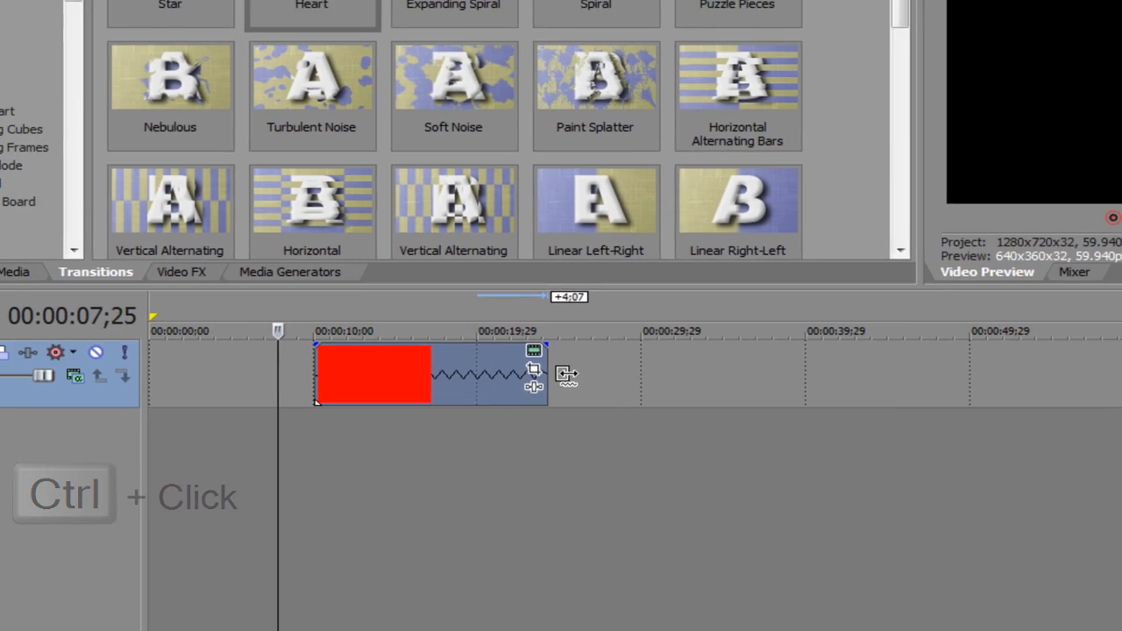
left_click_drag(567, 374, 668, 378)
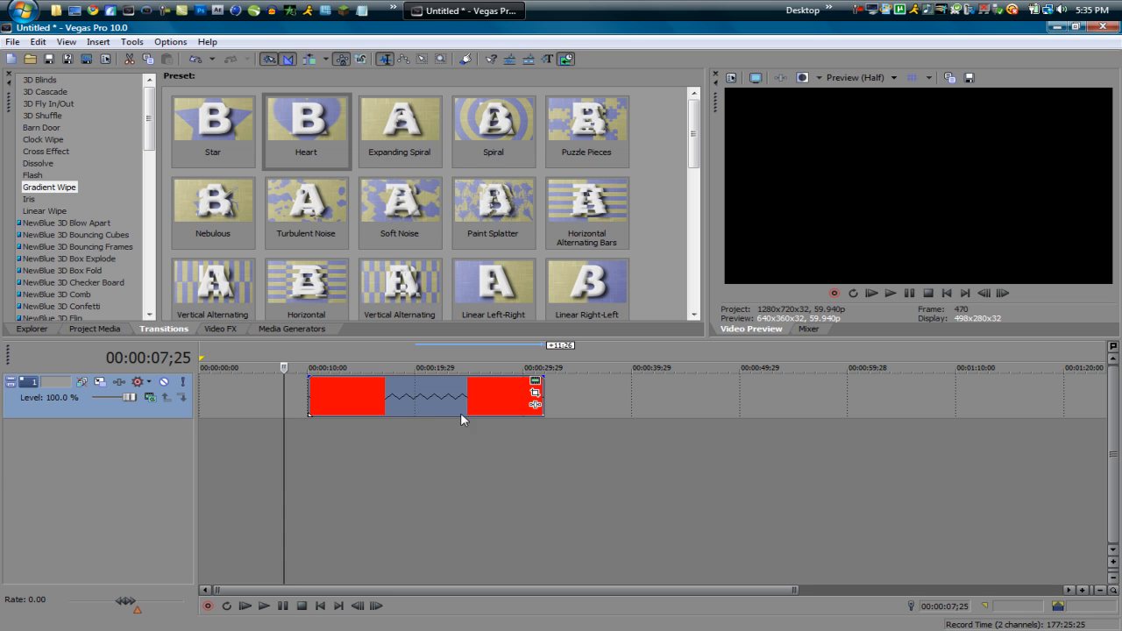
left_click_drag(451, 395, 462, 396)
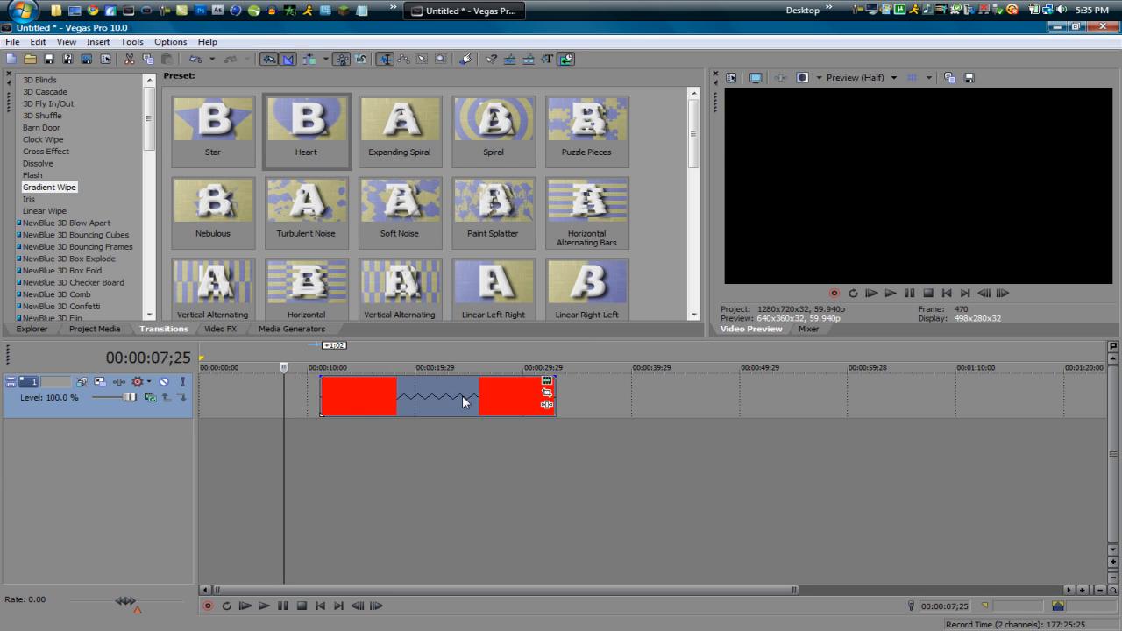
Step: Place the cursor at 00:00:12;07 in the red clip and review the project's video properties without changing them
left_click(306, 434)
left_click(331, 435)
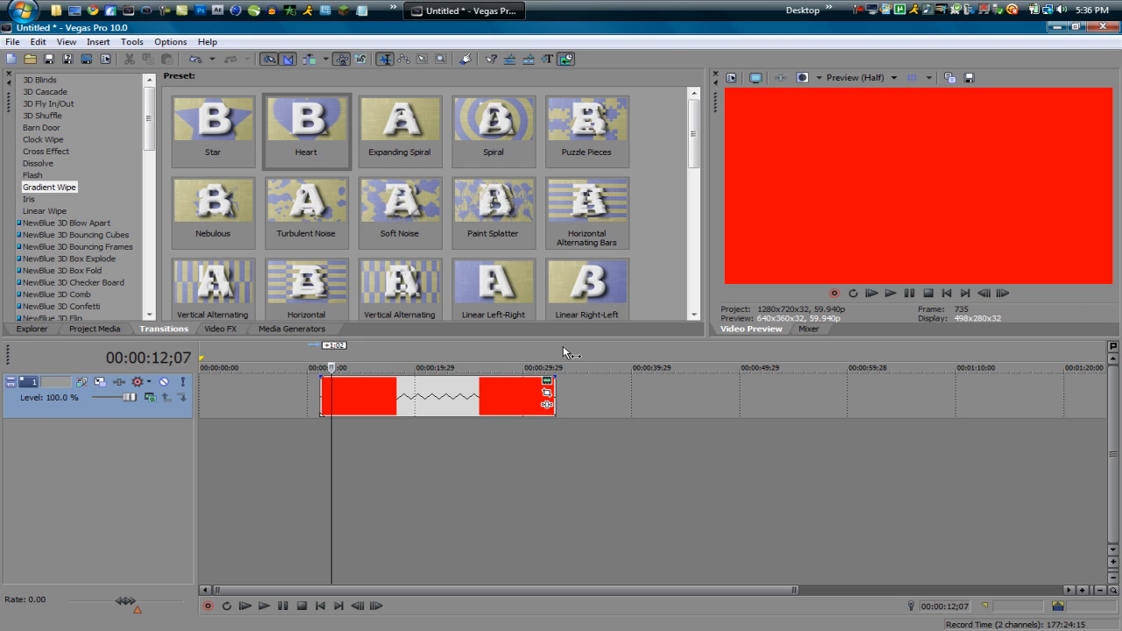
left_click(734, 79)
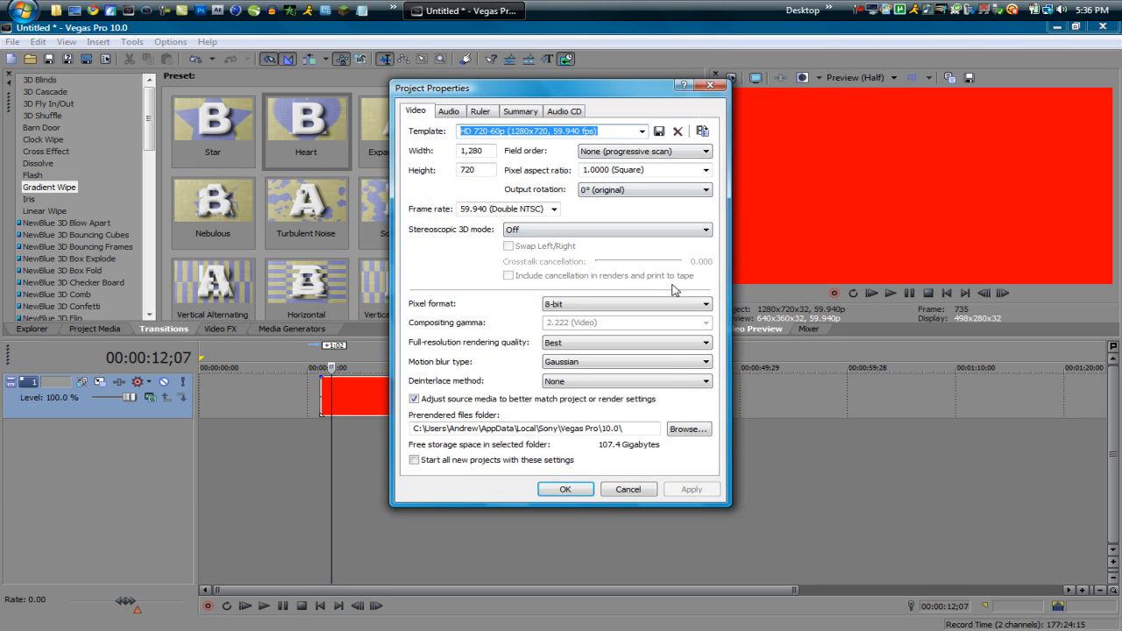
left_click(649, 489)
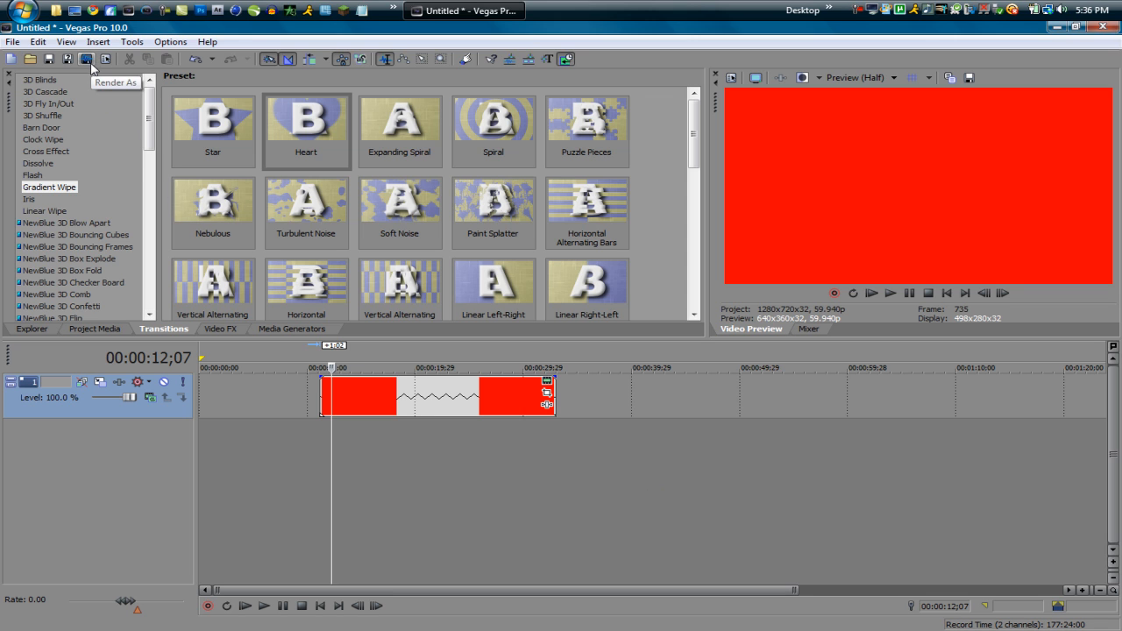
Step: Open the Render As dialog, choose MainConcept AVC/AAC (*.mp4) as the file type, and look through its render templates
left_click(13, 44)
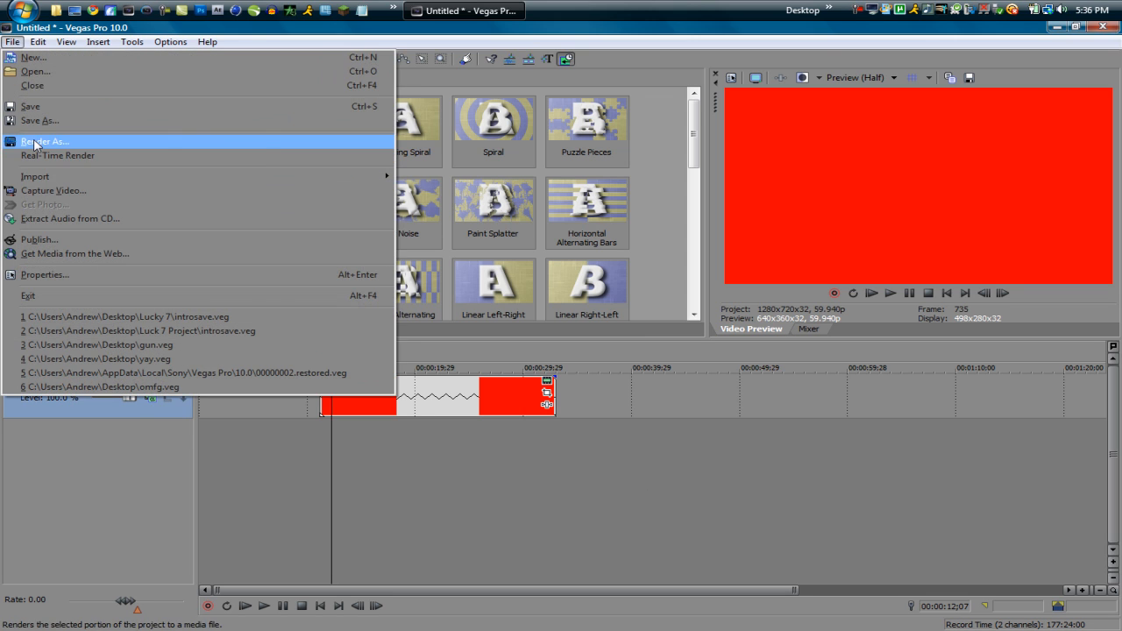
left_click(40, 143)
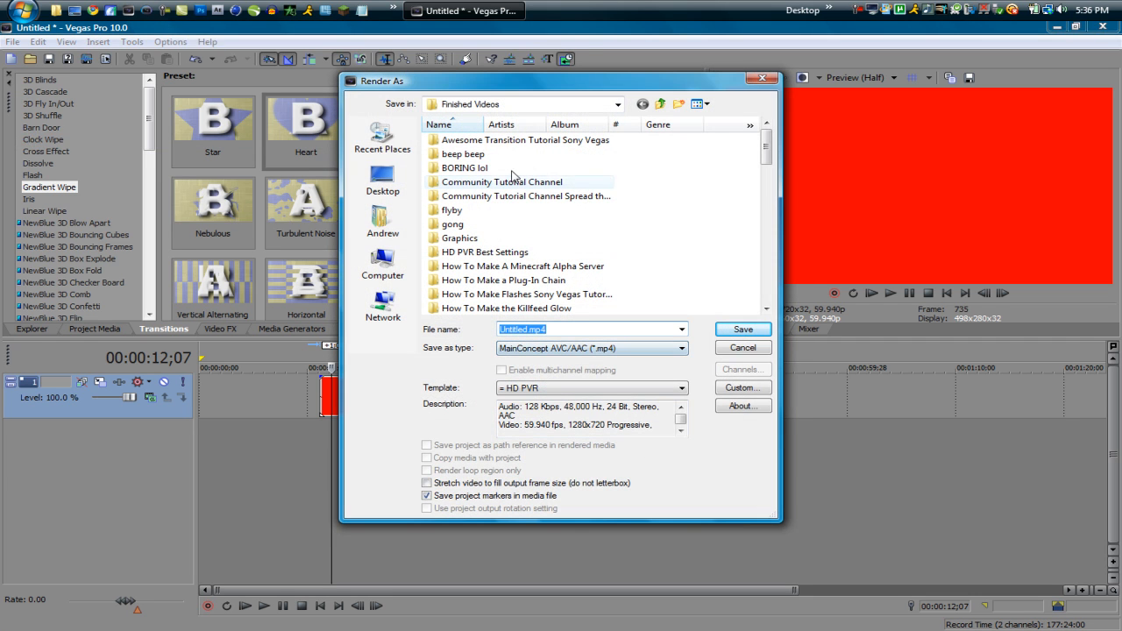
left_click(551, 349)
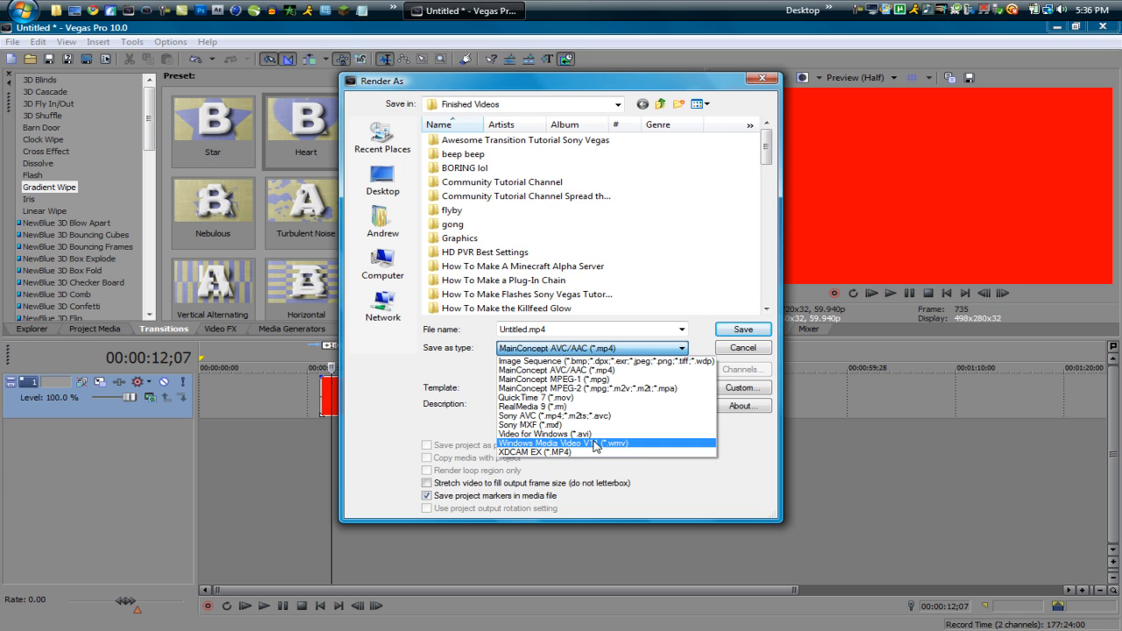
left_click(555, 372)
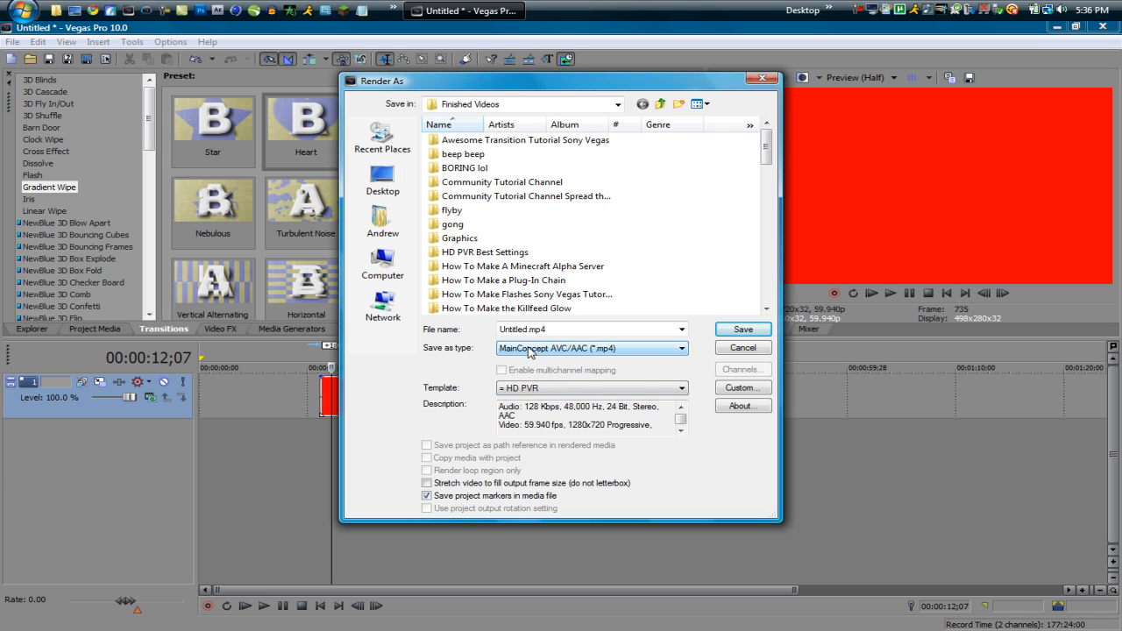
left_click(529, 391)
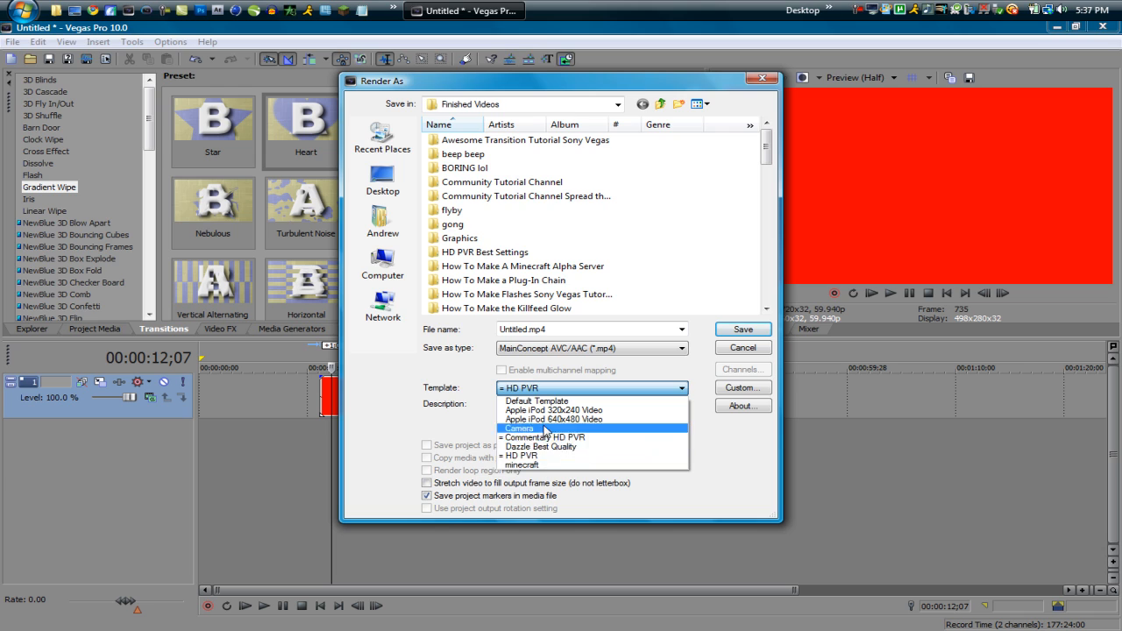
left_click(478, 383)
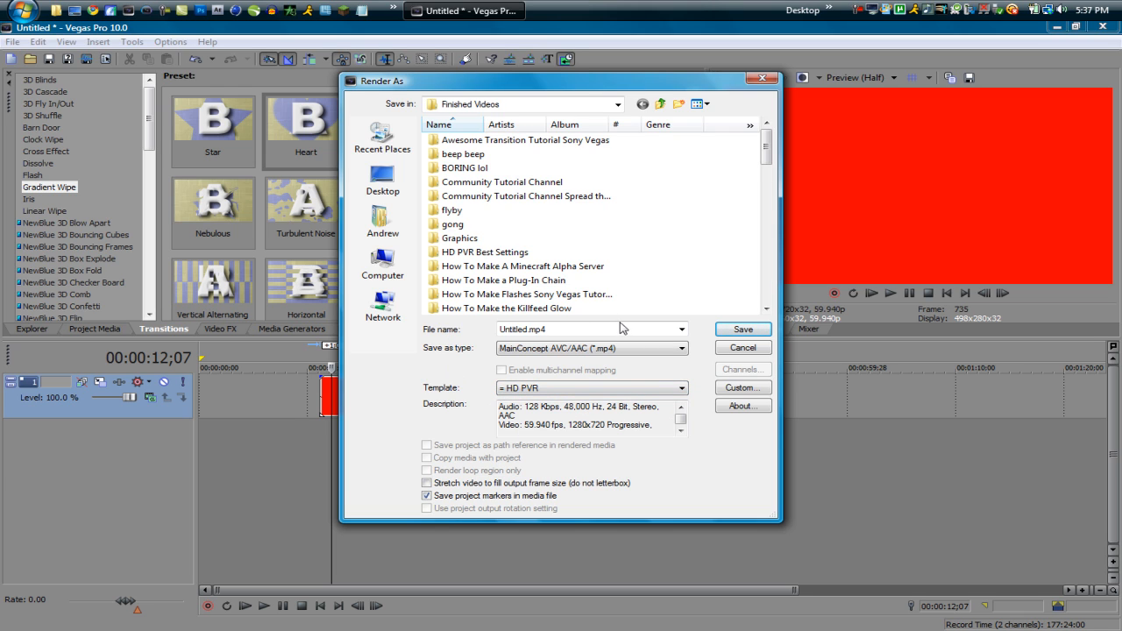
Step: Review the video, audio and project settings and the name of the custom HD PVR render template, and cancel without saving
left_click(741, 388)
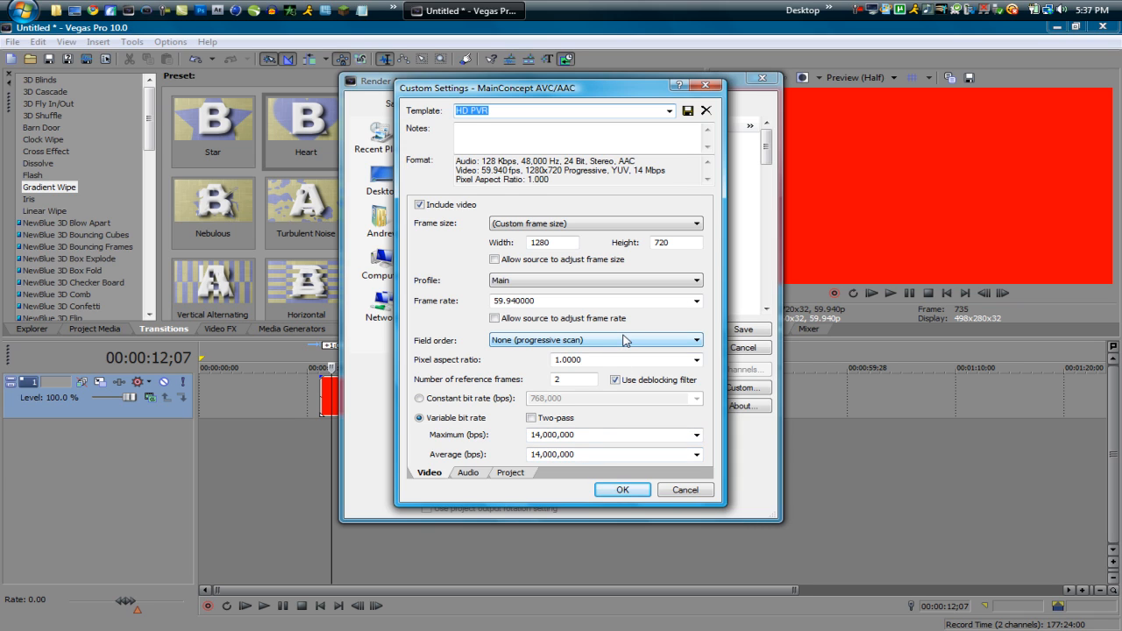
left_click(468, 474)
left_click(498, 476)
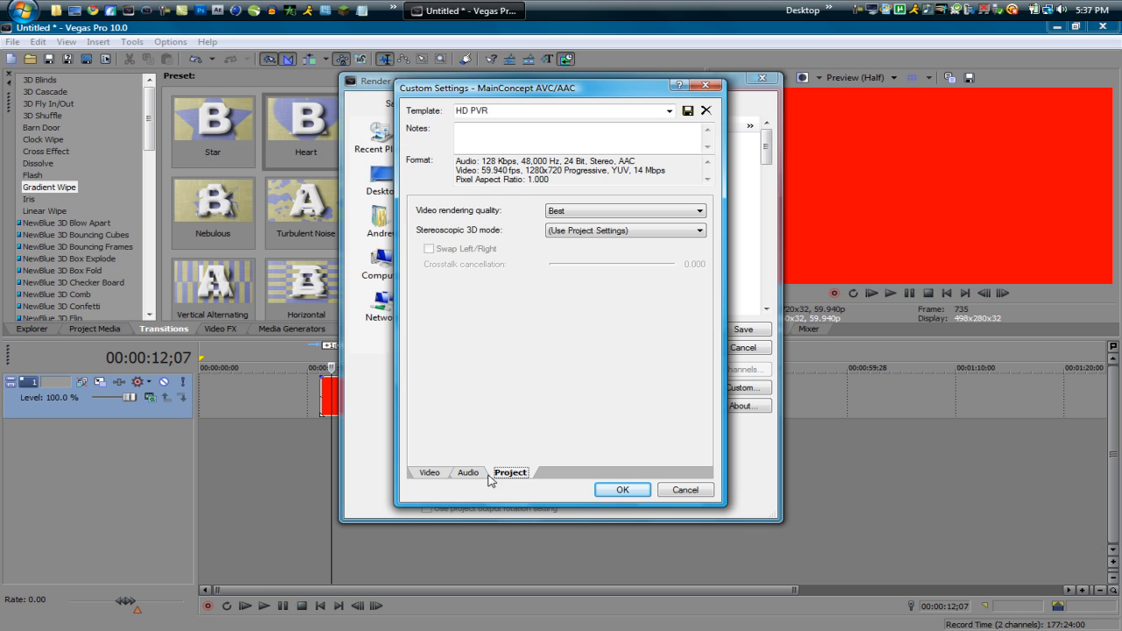
left_click(441, 474)
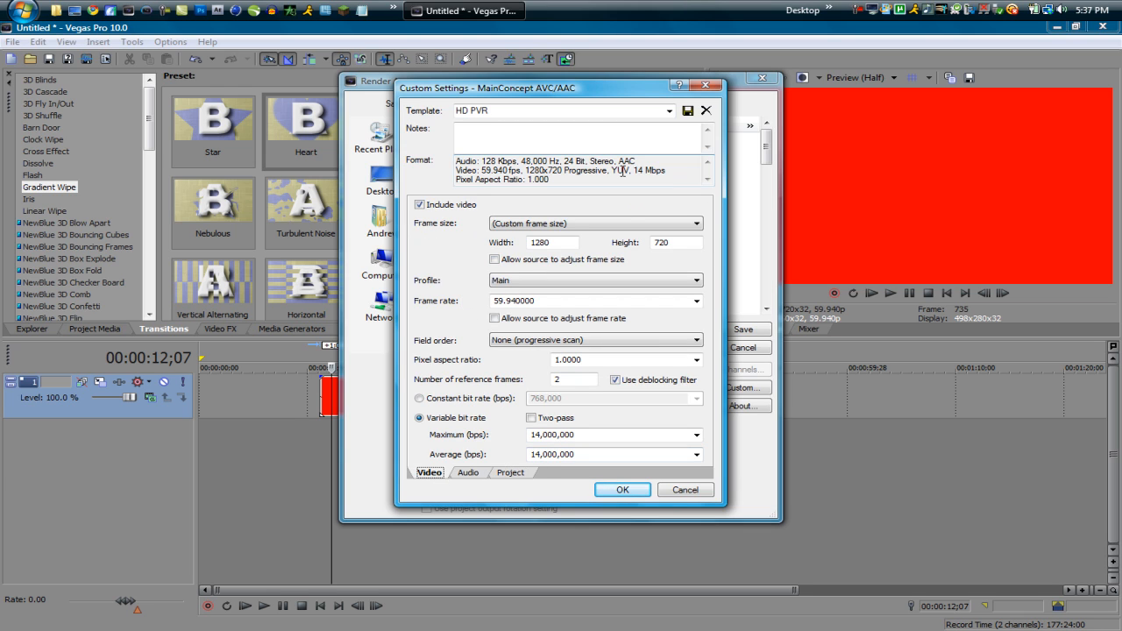
left_click(488, 114)
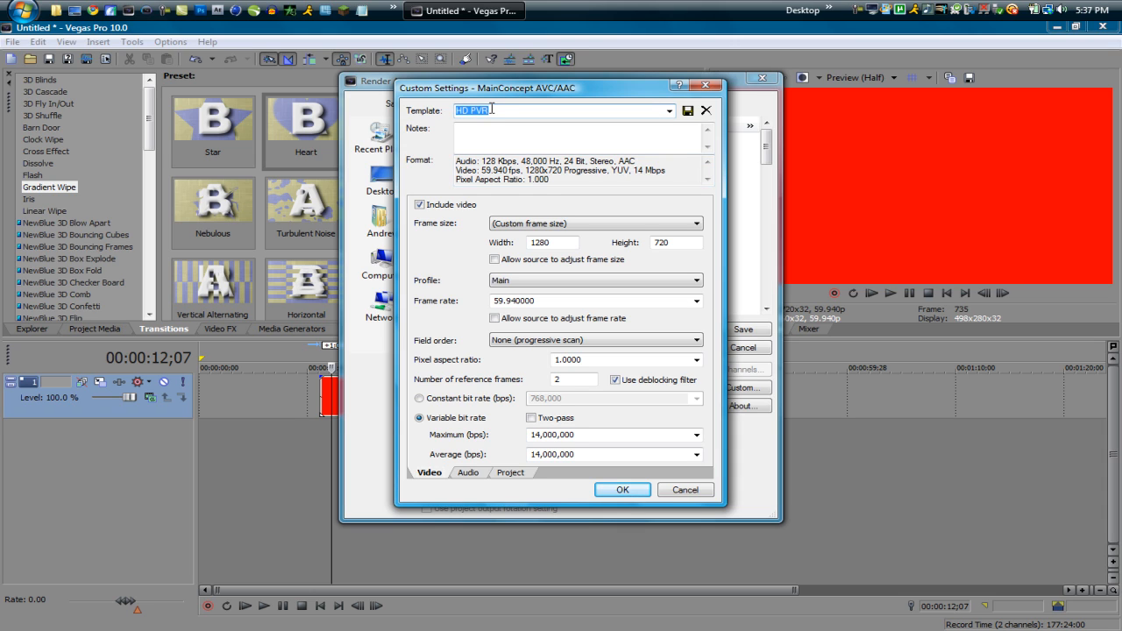
type("A")
left_click(684, 490)
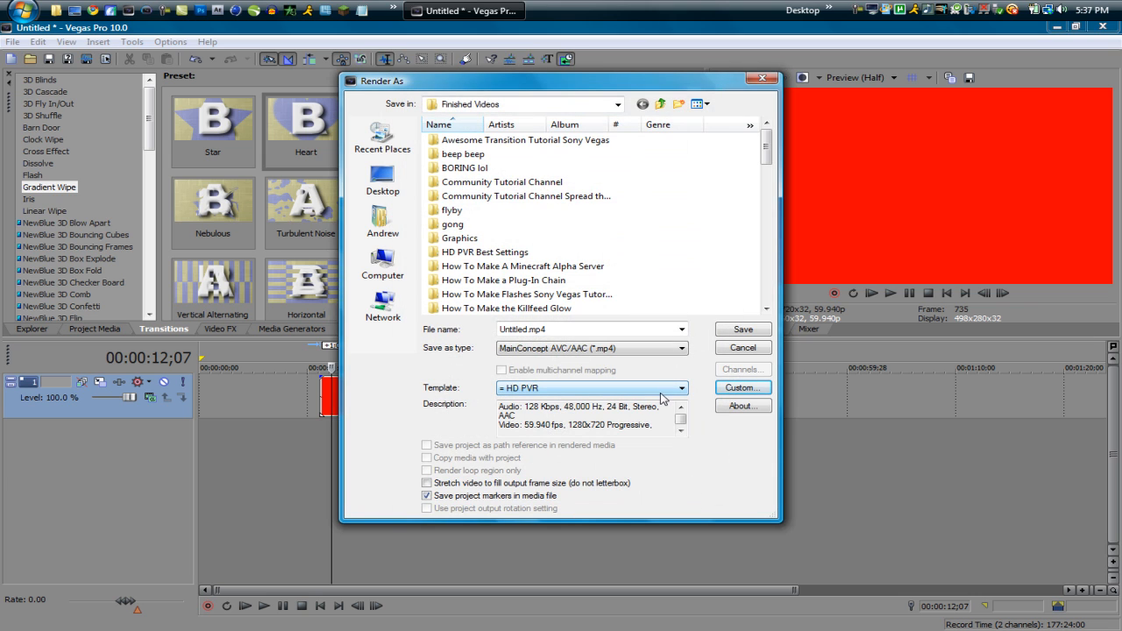
Step: Select the HD PVR render template and close the Render As dialog without rendering
left_click(526, 389)
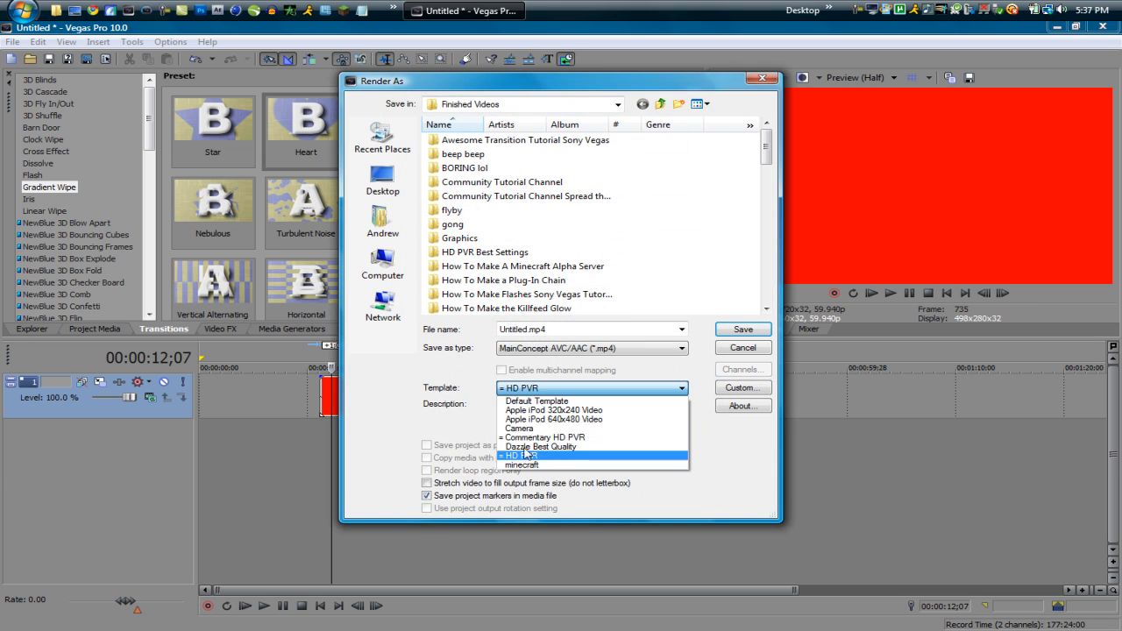
left_click(538, 453)
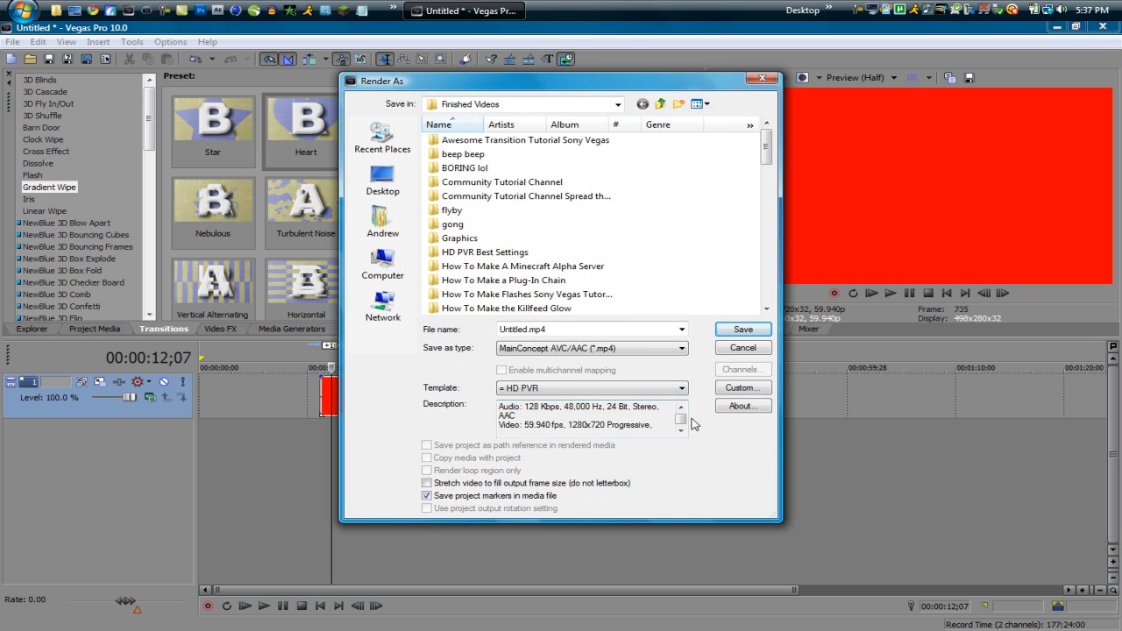
left_click(728, 349)
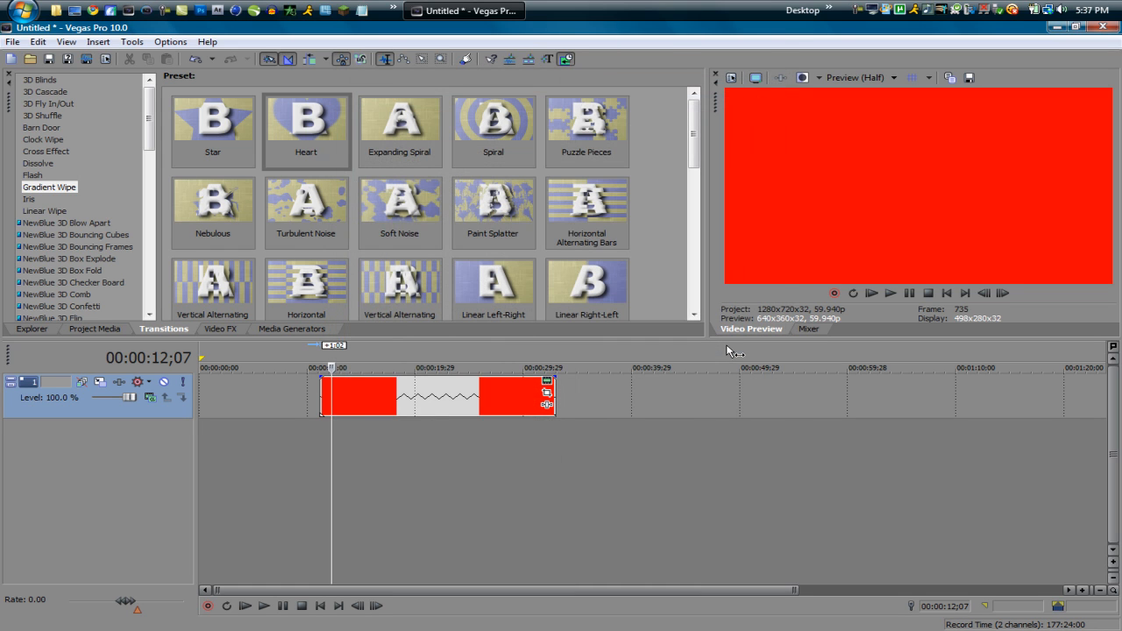